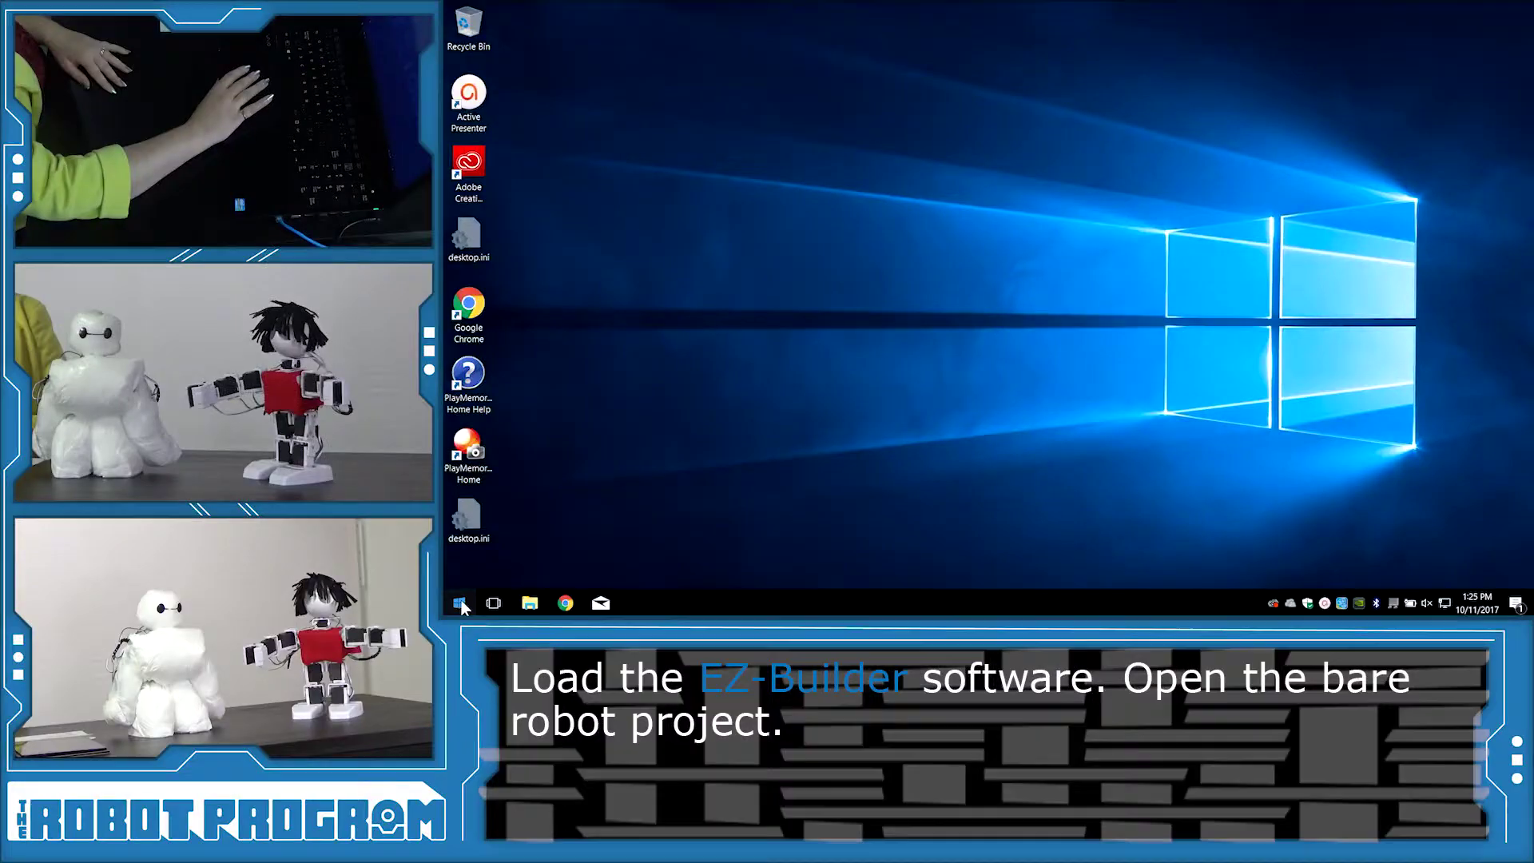
Launch EZ-Builder, skip the course prompt and load the Six Bare example project without assembly instructions
key("super")
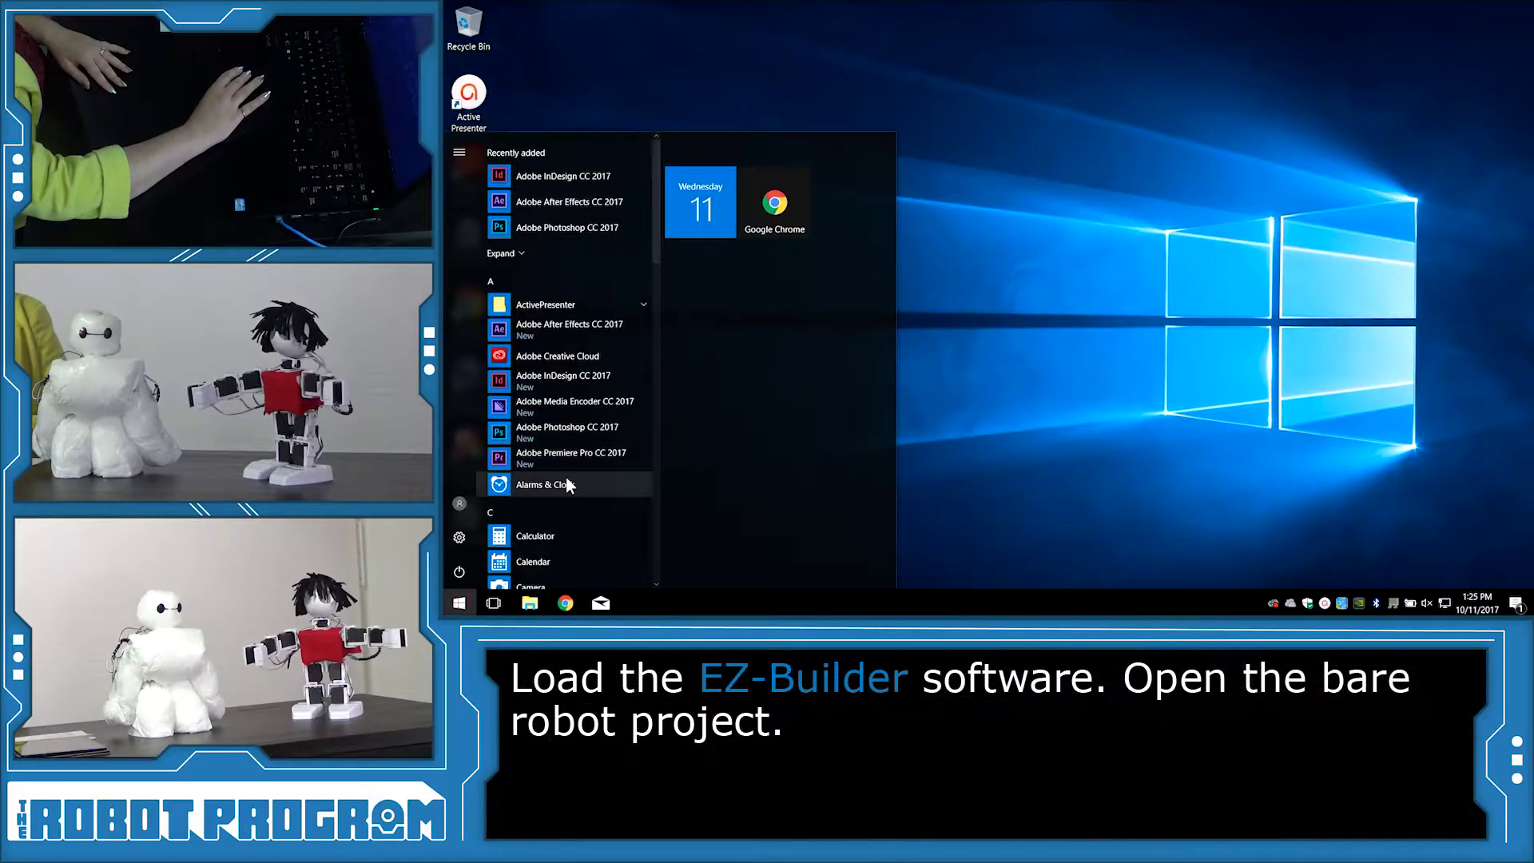
scroll(563, 476, "down", 5)
scroll(562, 476, "down", 2)
left_click(576, 253)
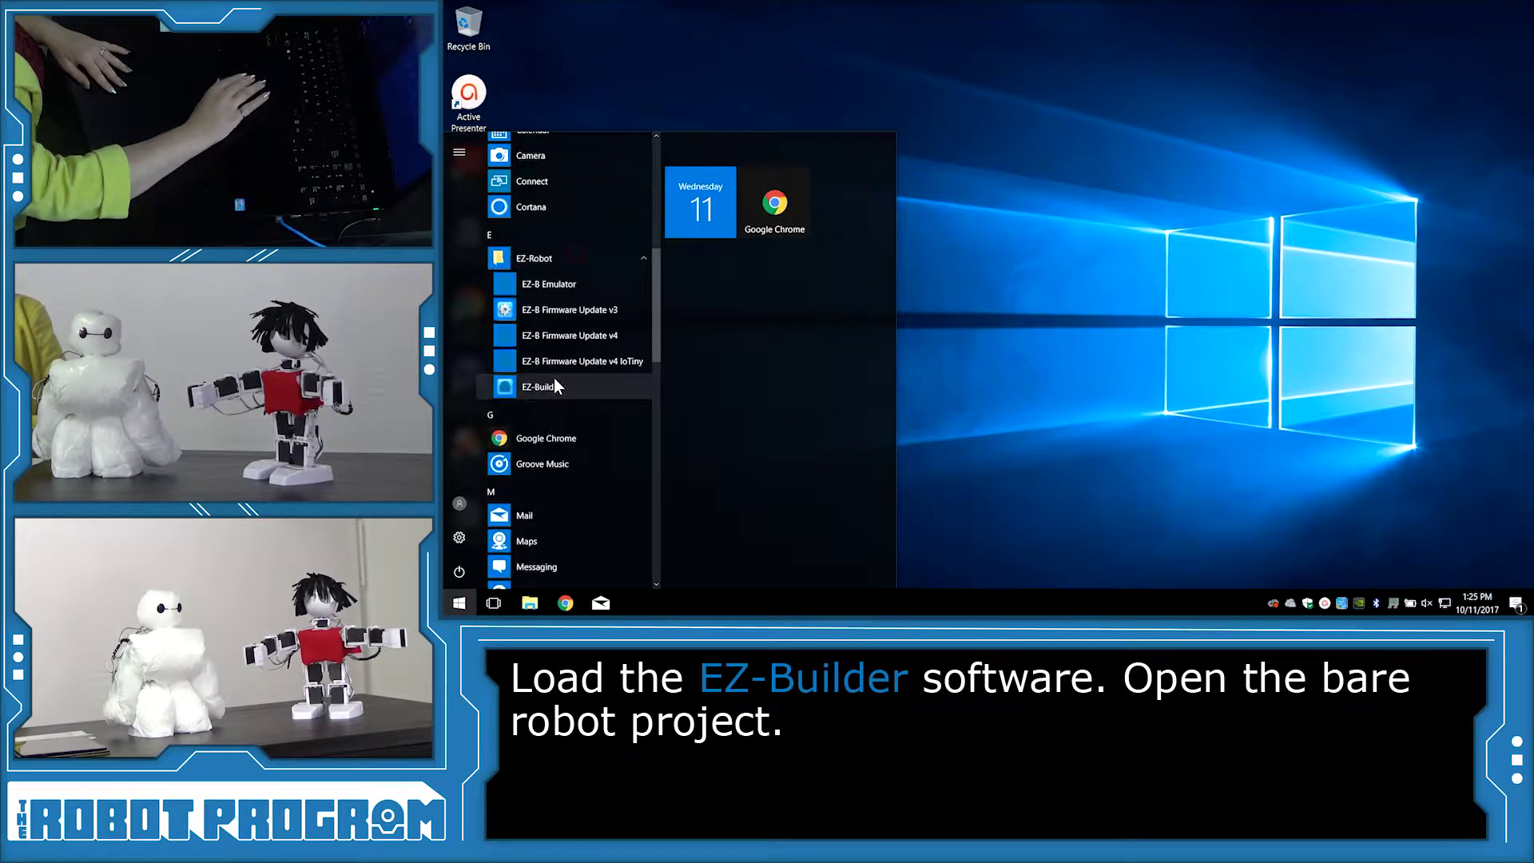
left_click(554, 377)
left_click(858, 417)
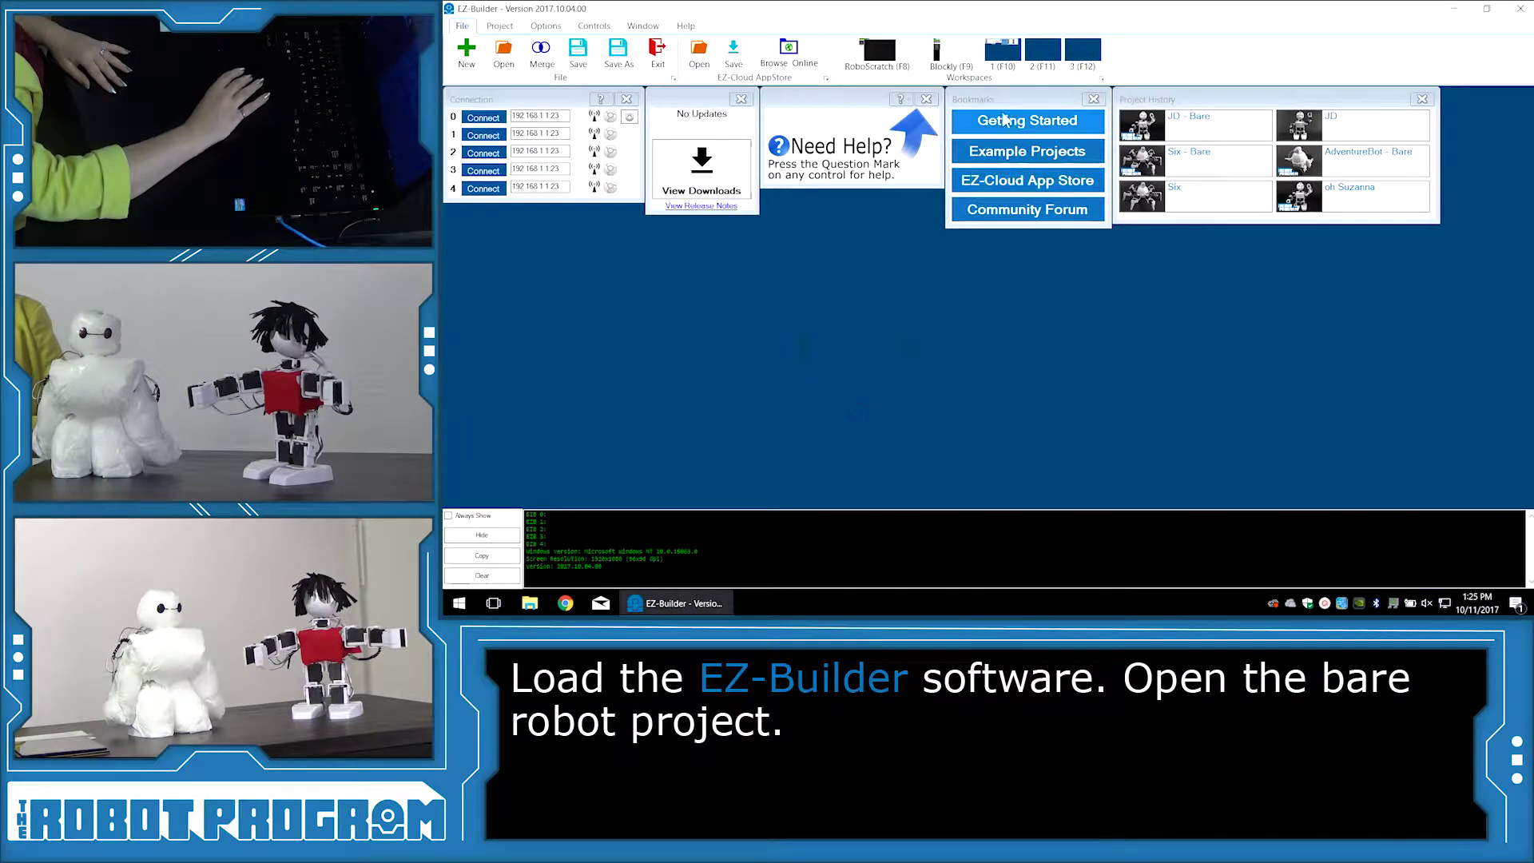
left_click(1026, 151)
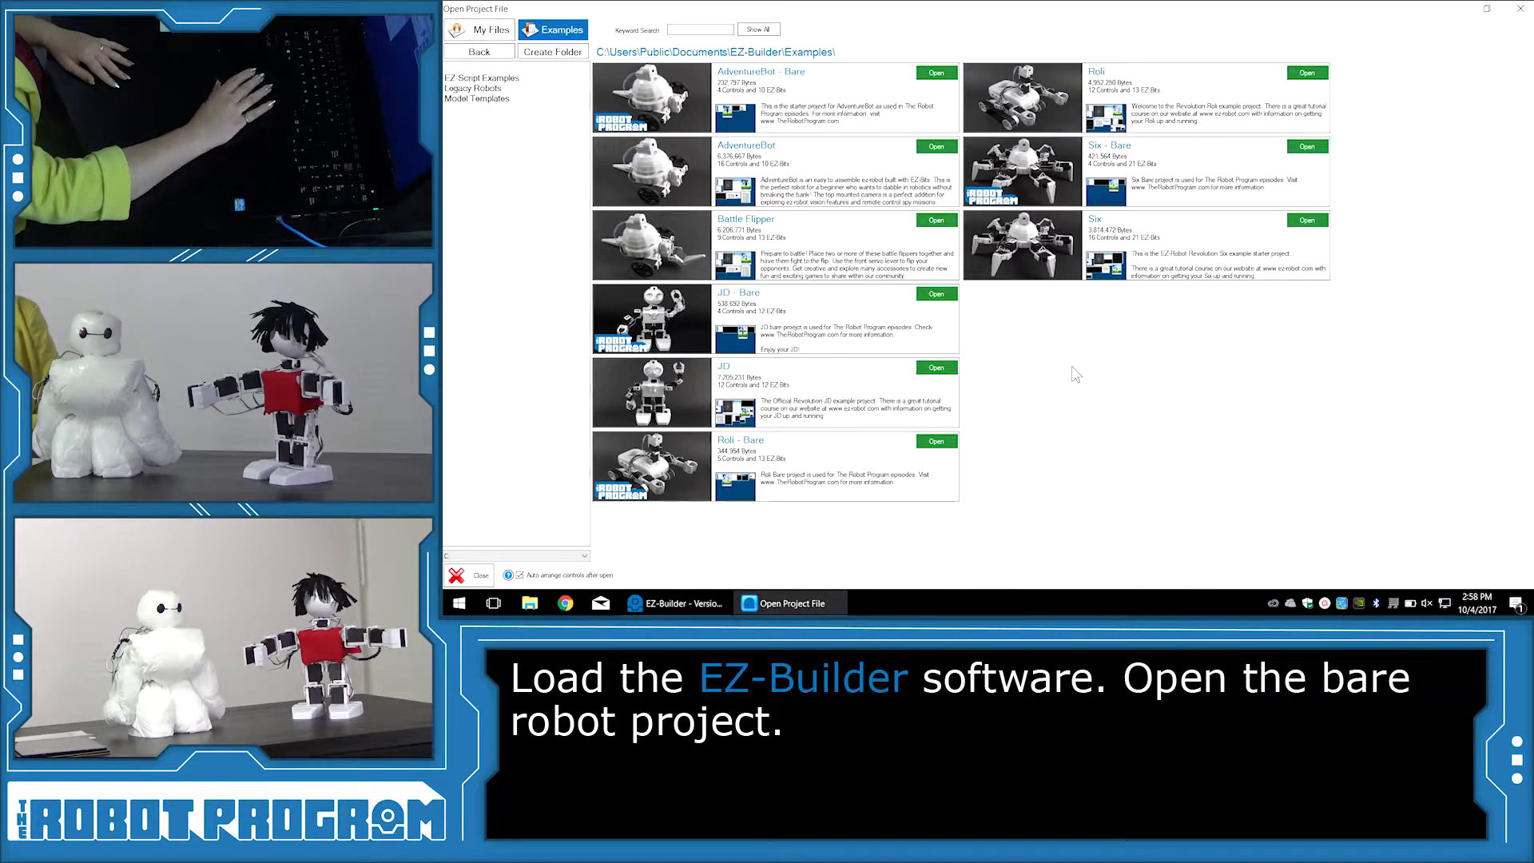
left_click(1307, 147)
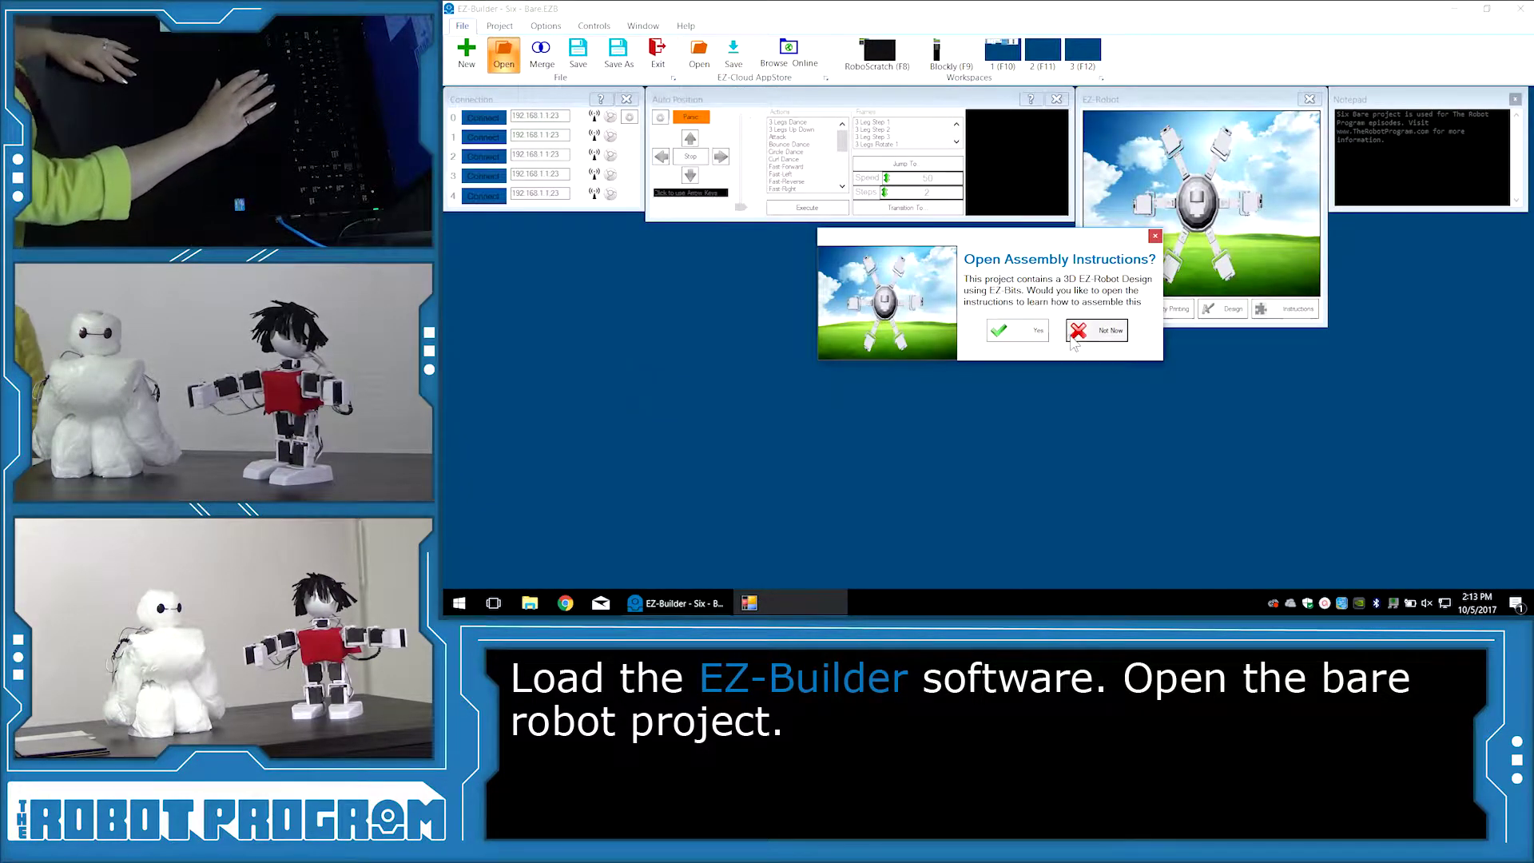
left_click(1095, 331)
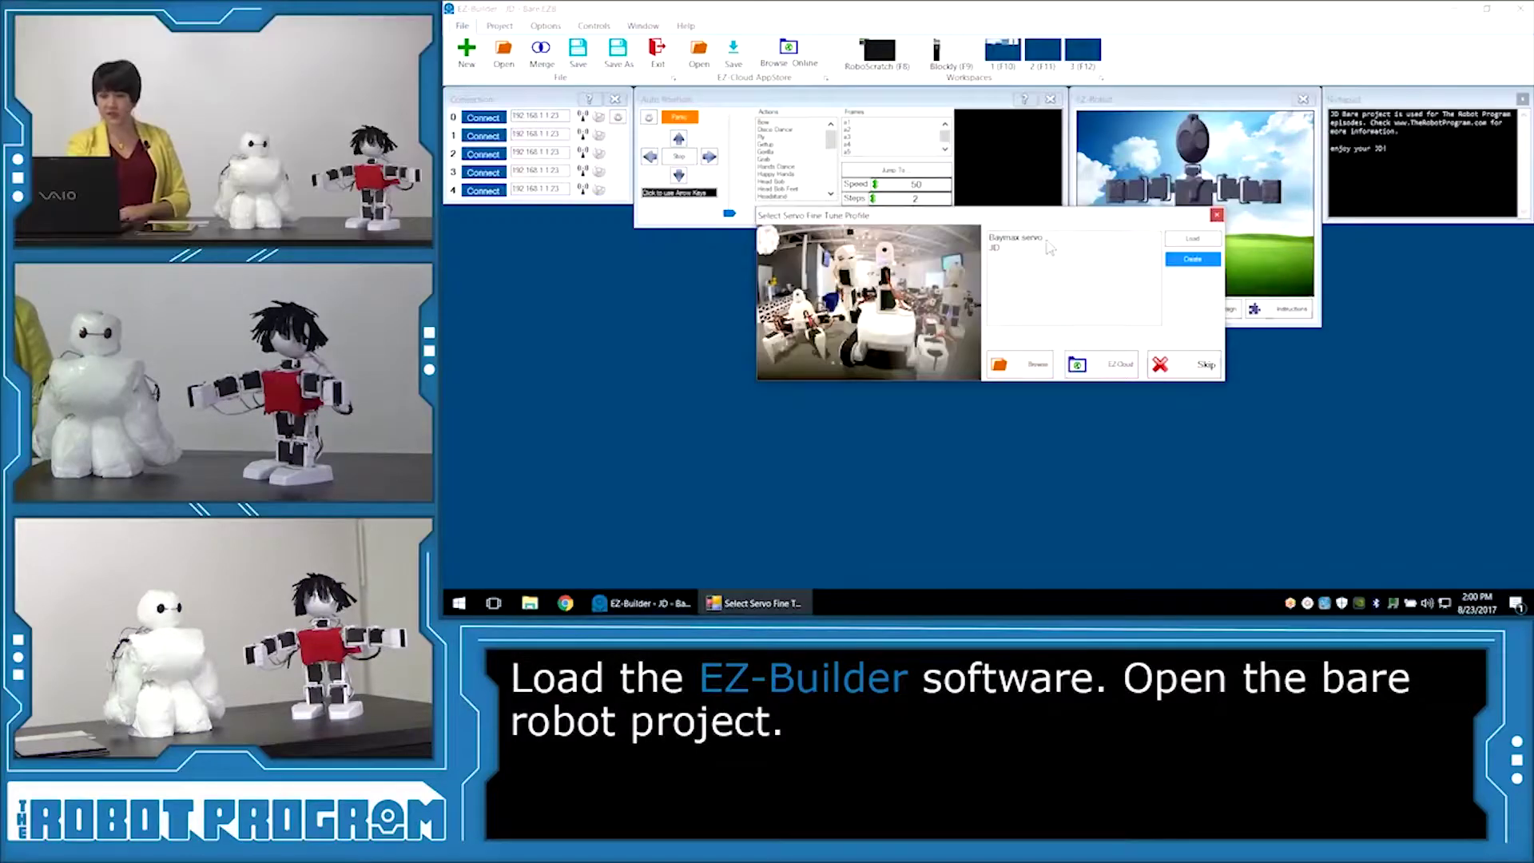
Apply the Baymax servo profile, join the EZ-B Wi-Fi network, and show the RoboScratch workspace
double_click(1018, 238)
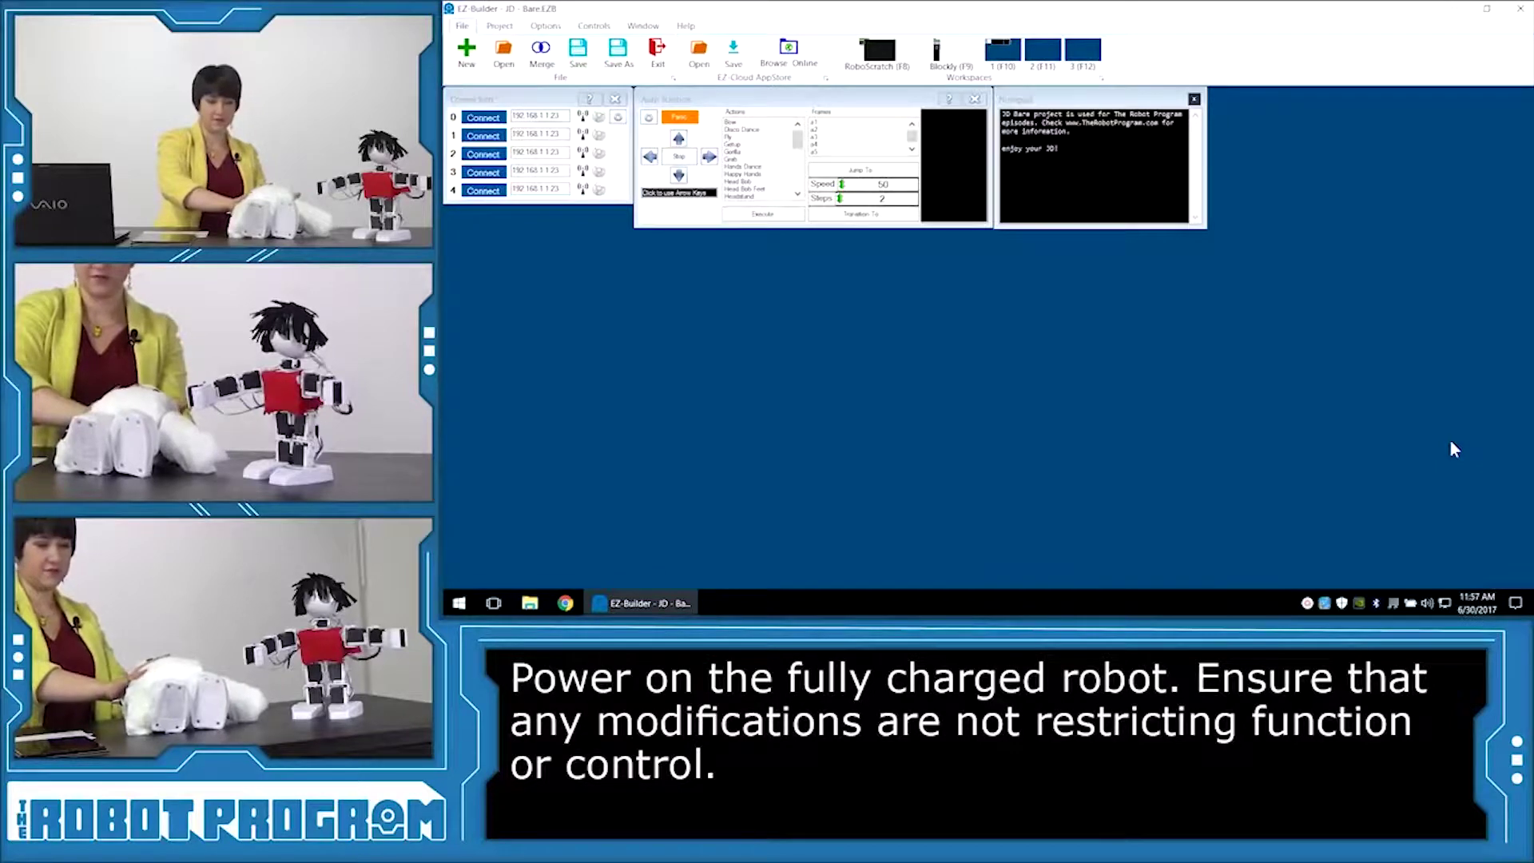
left_click(1444, 603)
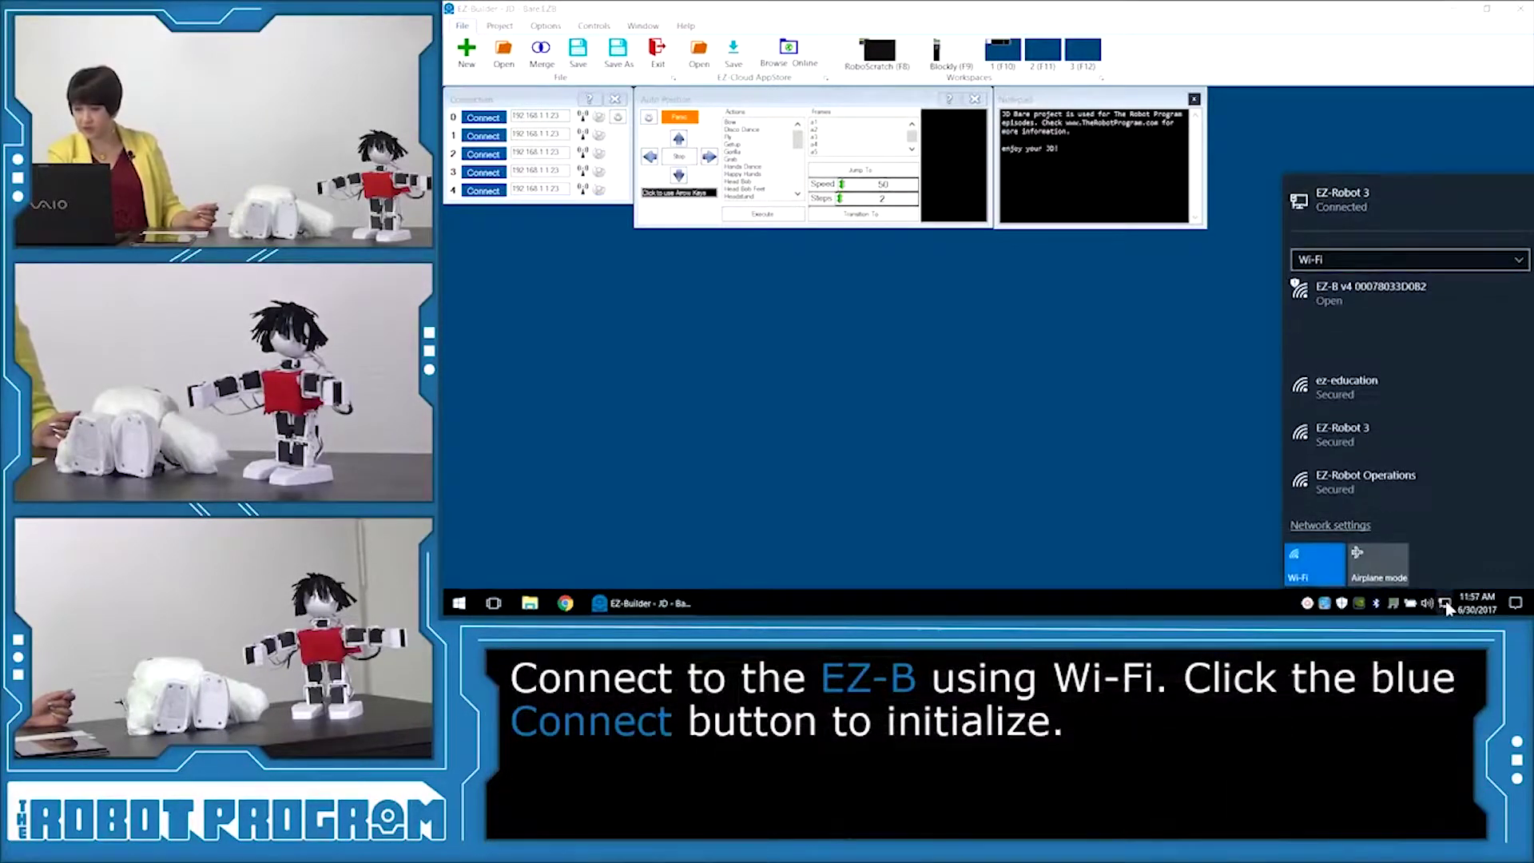
left_click(1398, 301)
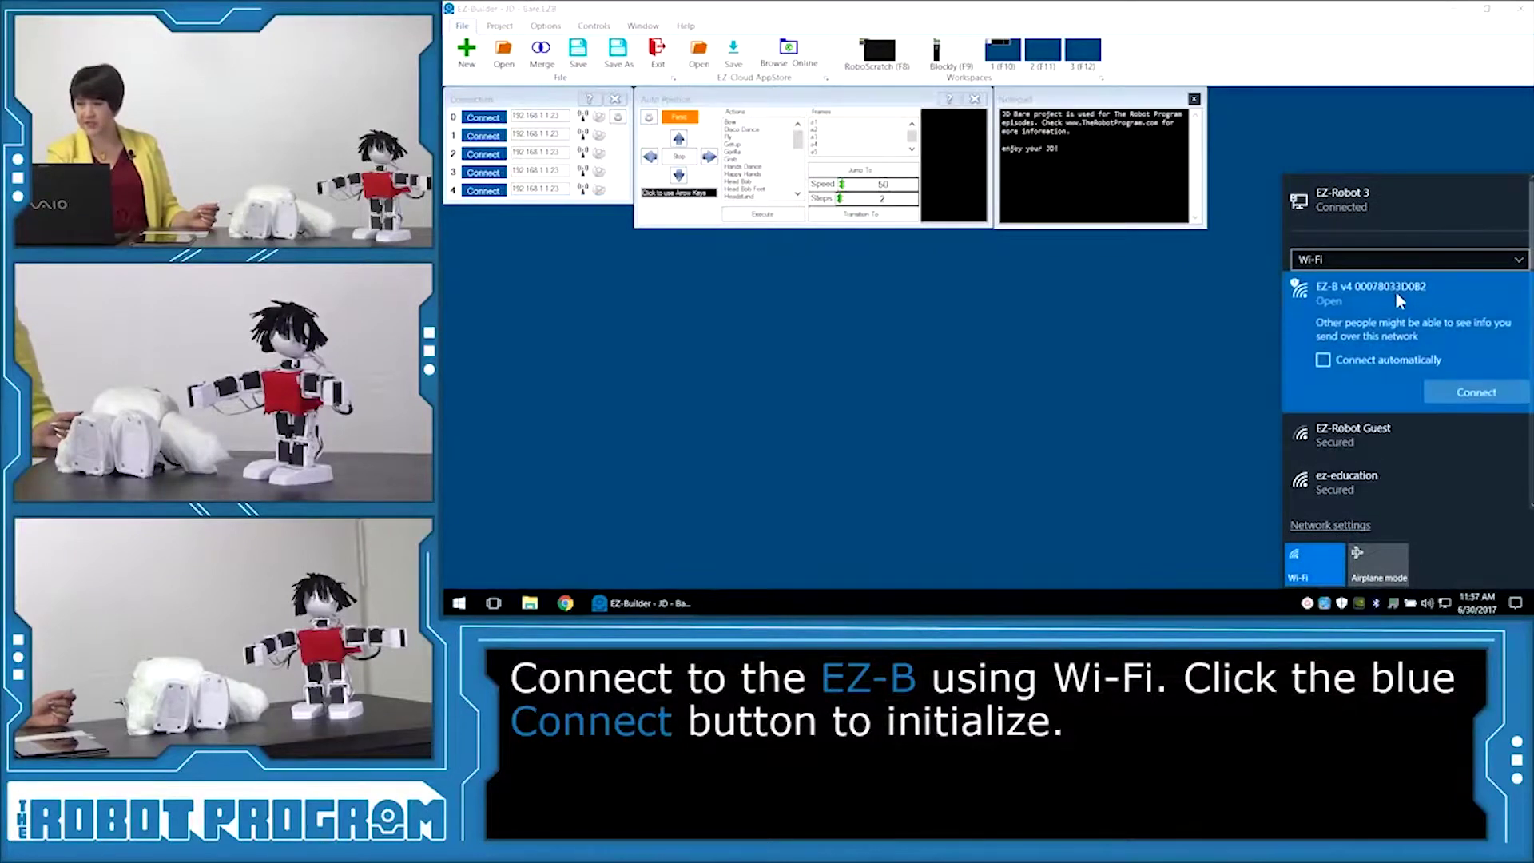
left_click(1478, 396)
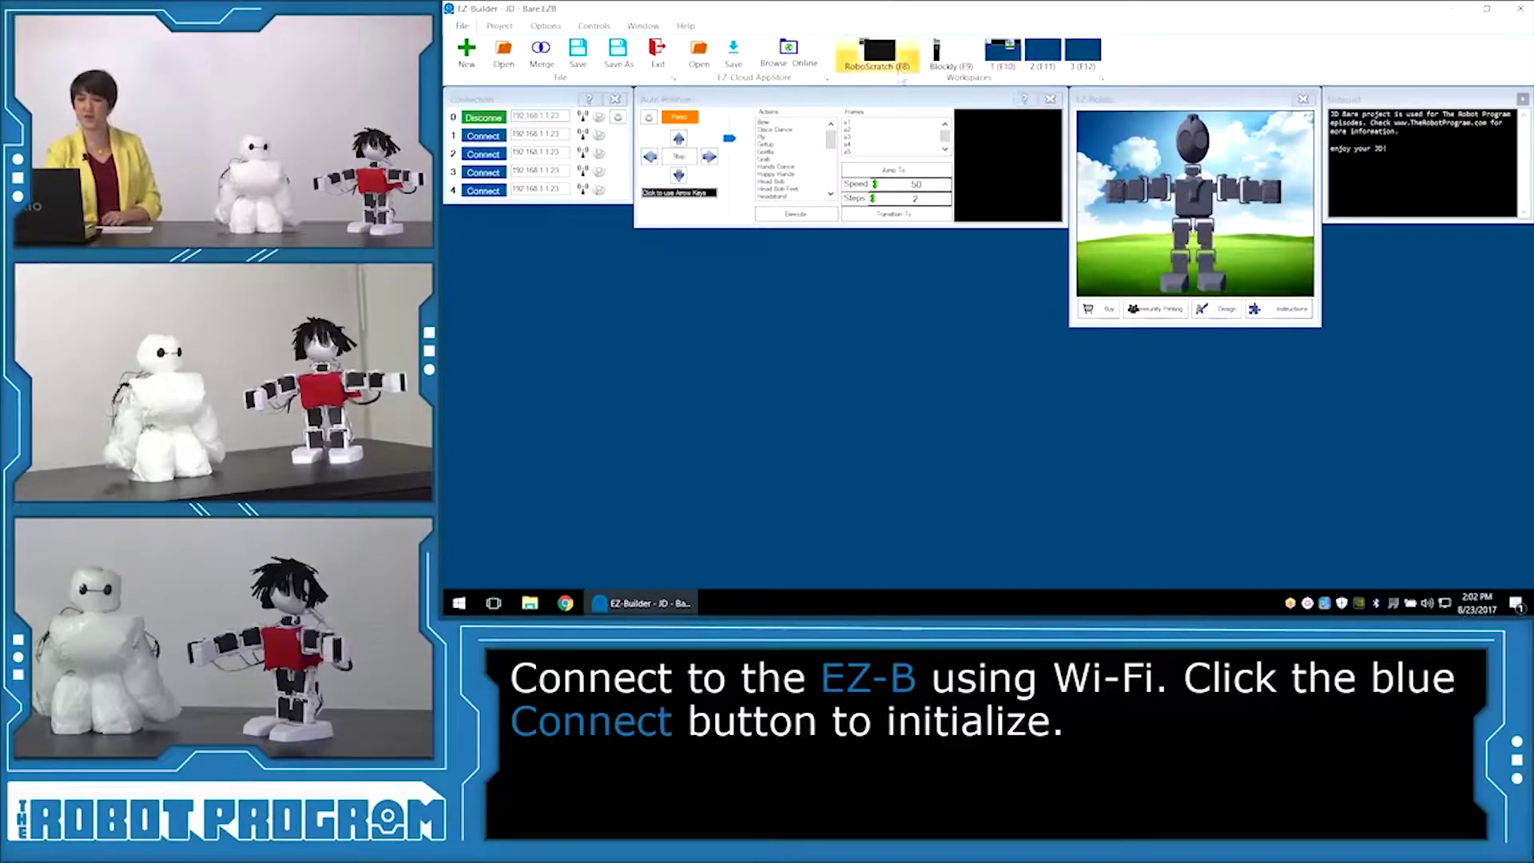
left_click(878, 55)
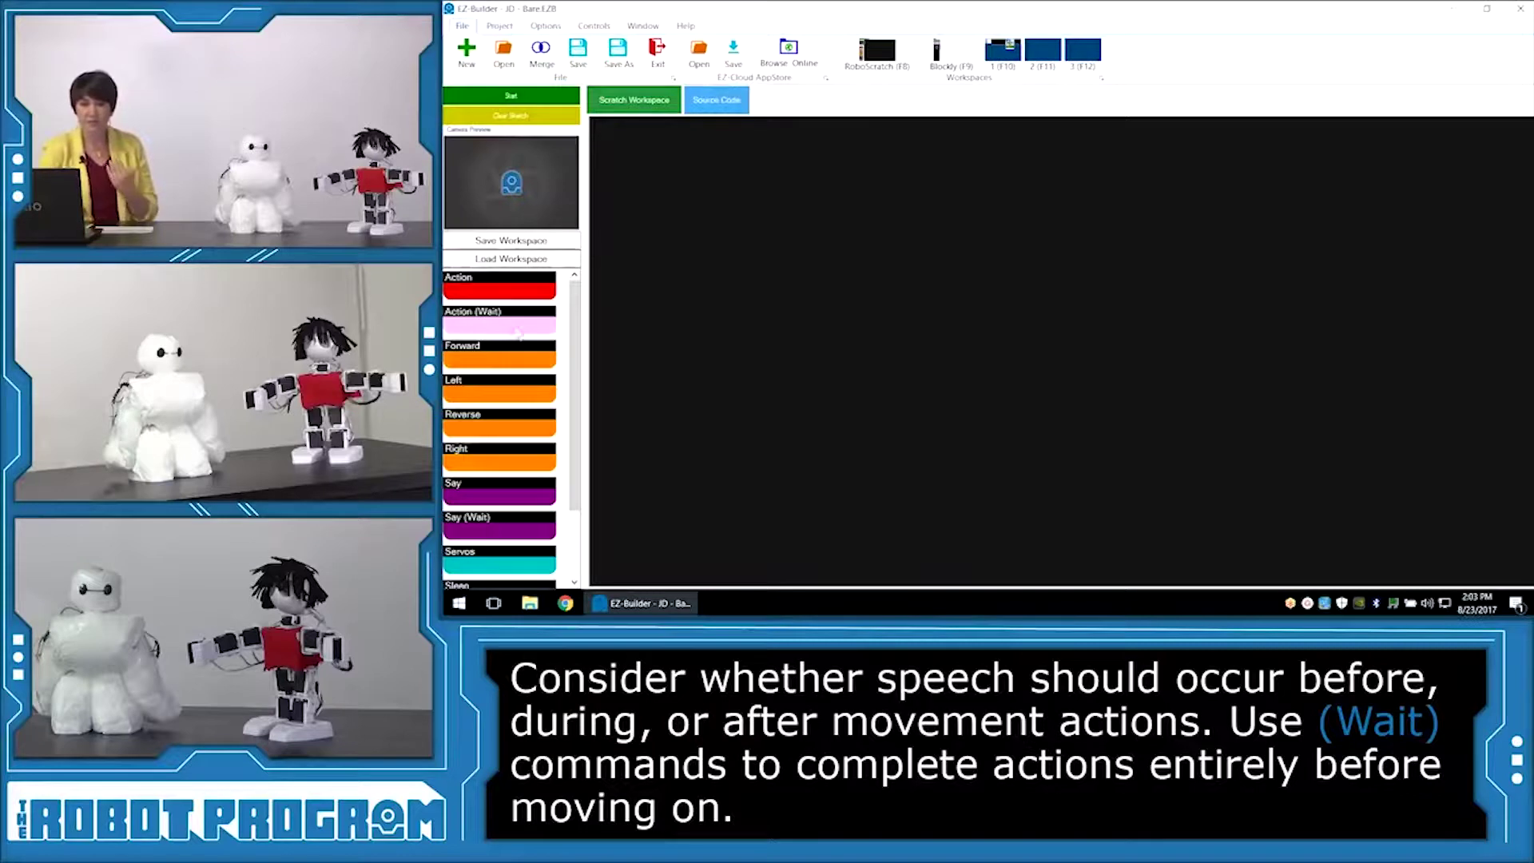
scroll(518, 434, "down", 3)
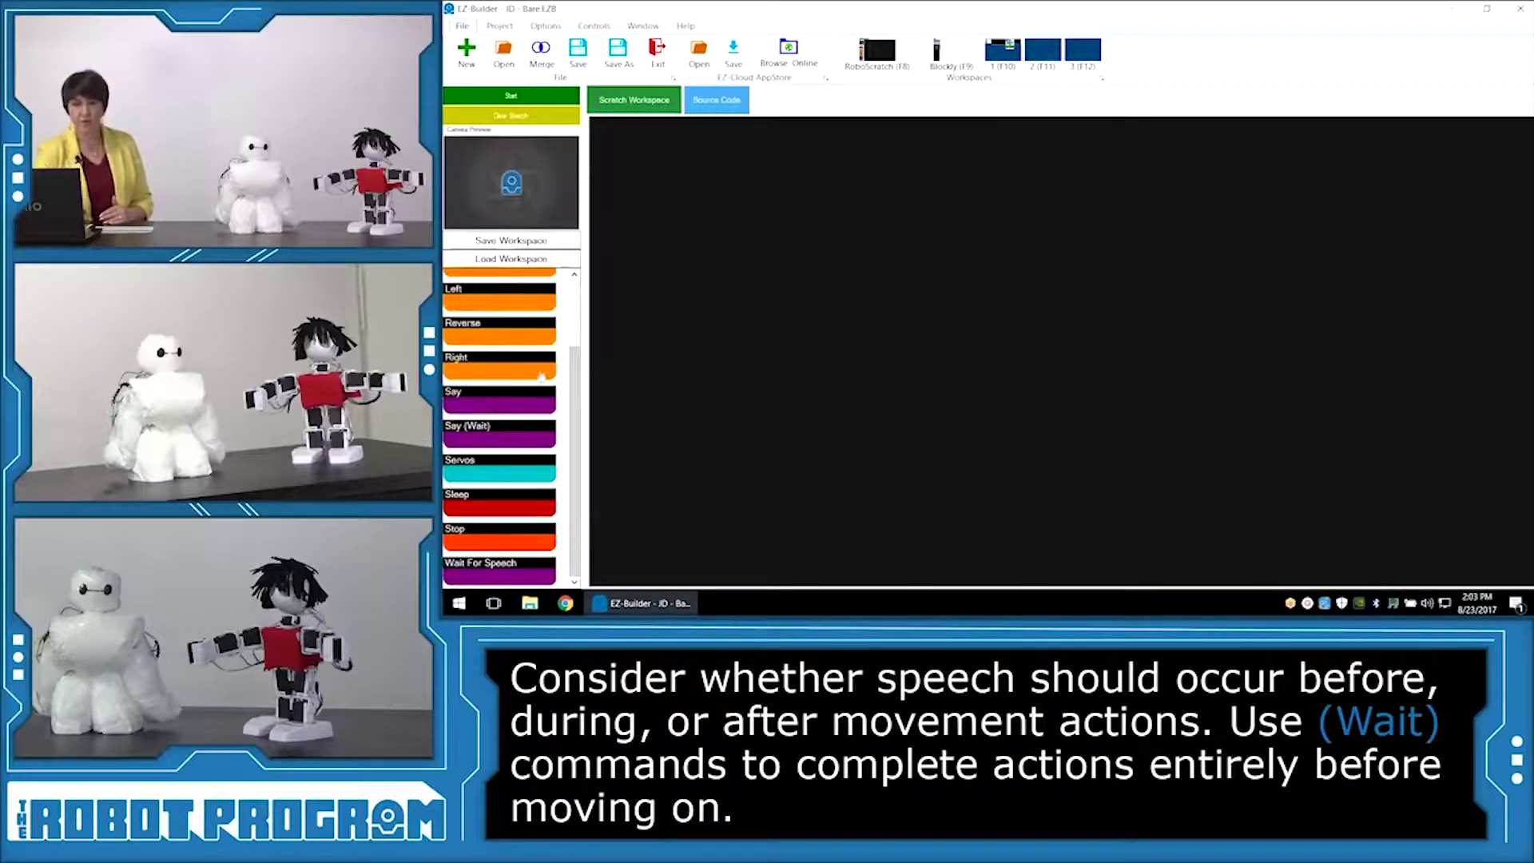
Add a Say block for Baymax's personal healthcare companion introduction
left_click(491, 402)
type("Hello, I")
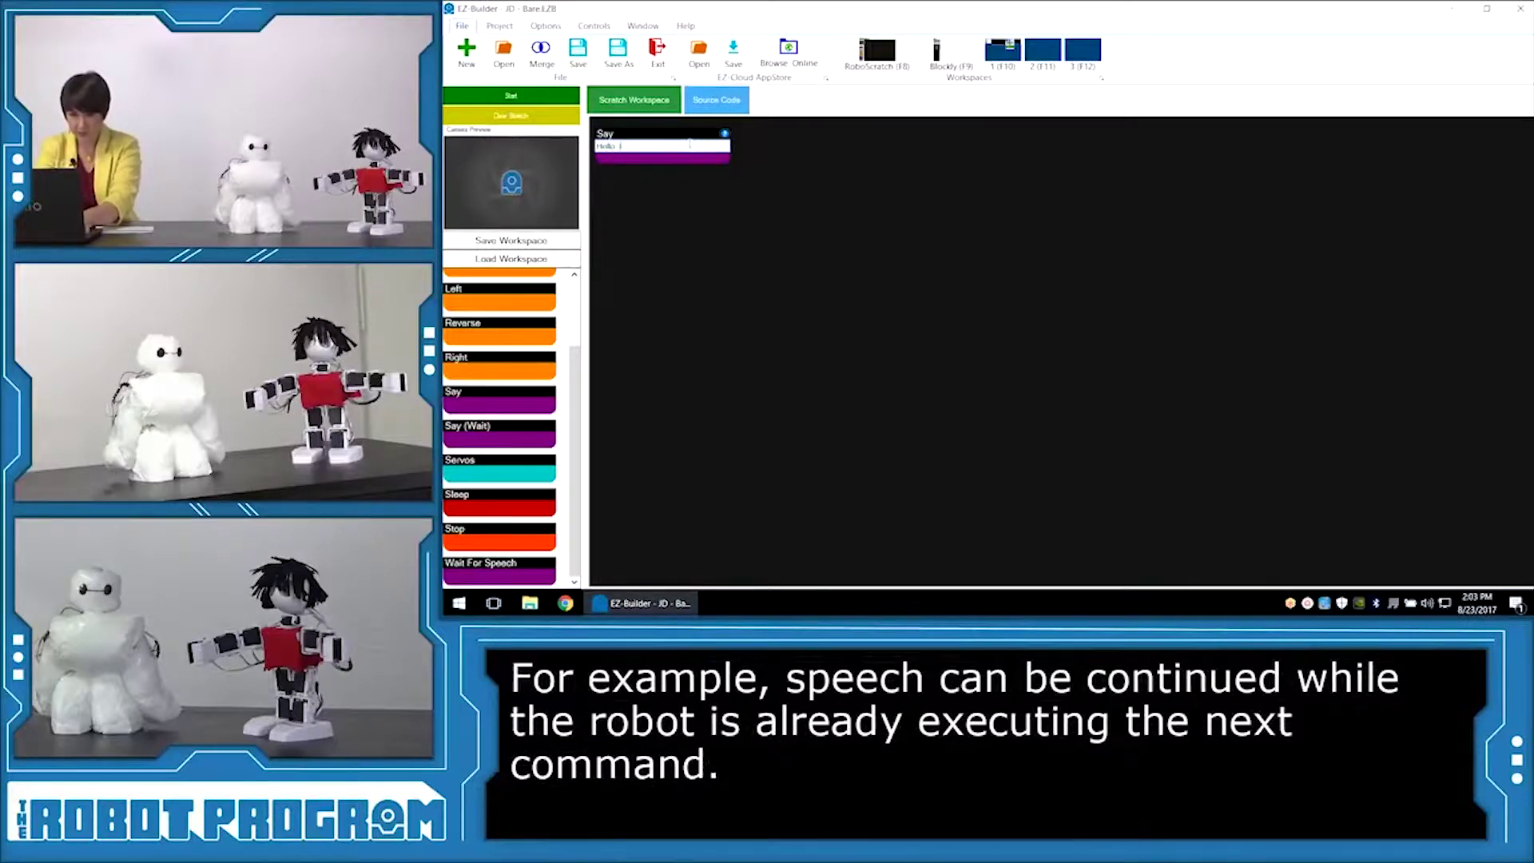
type("am Baymax, your")
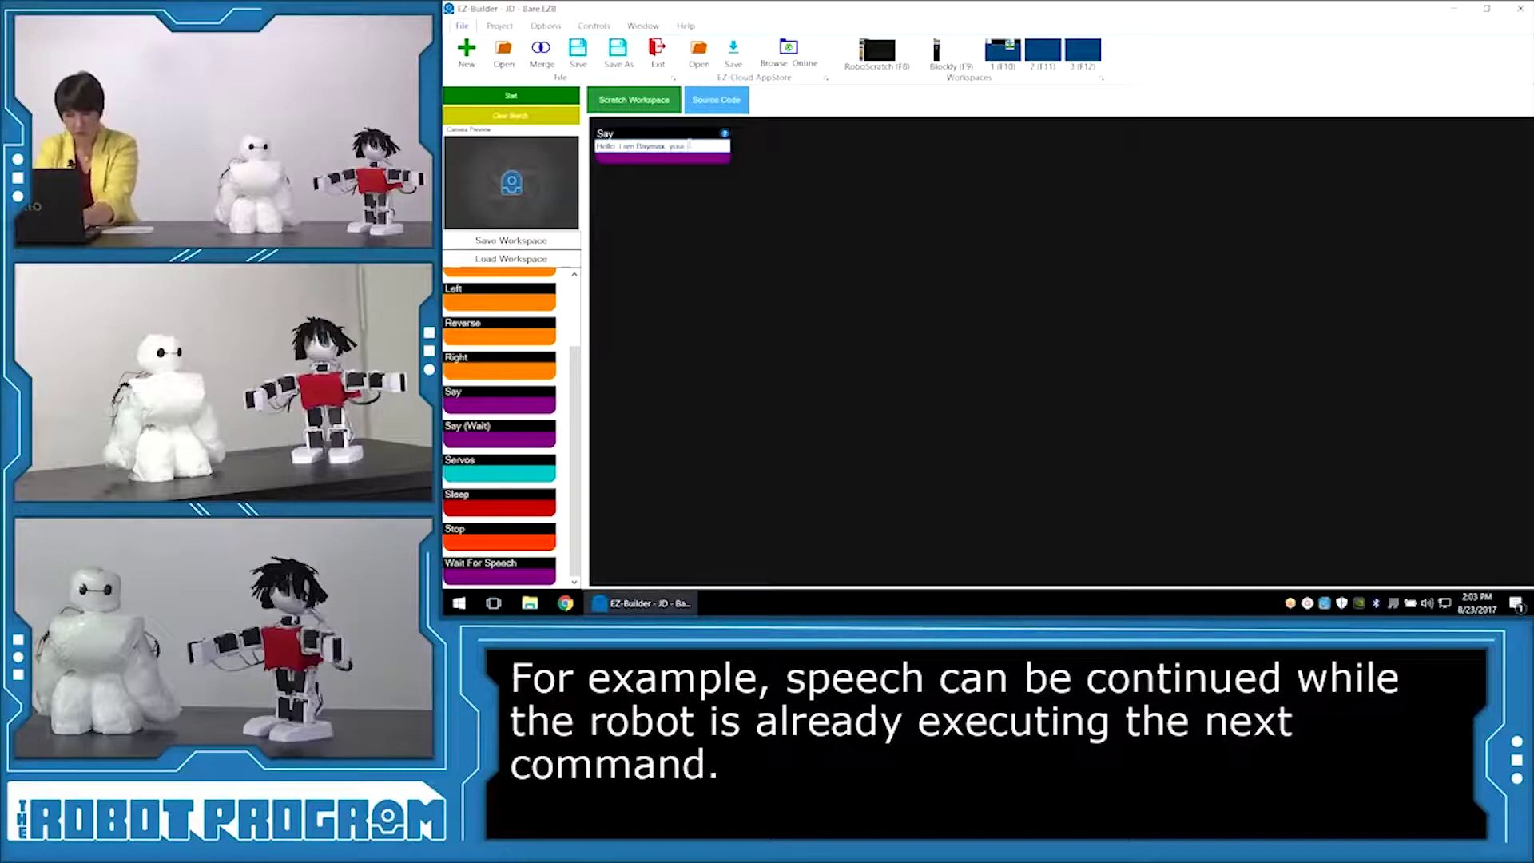
type("healthcare")
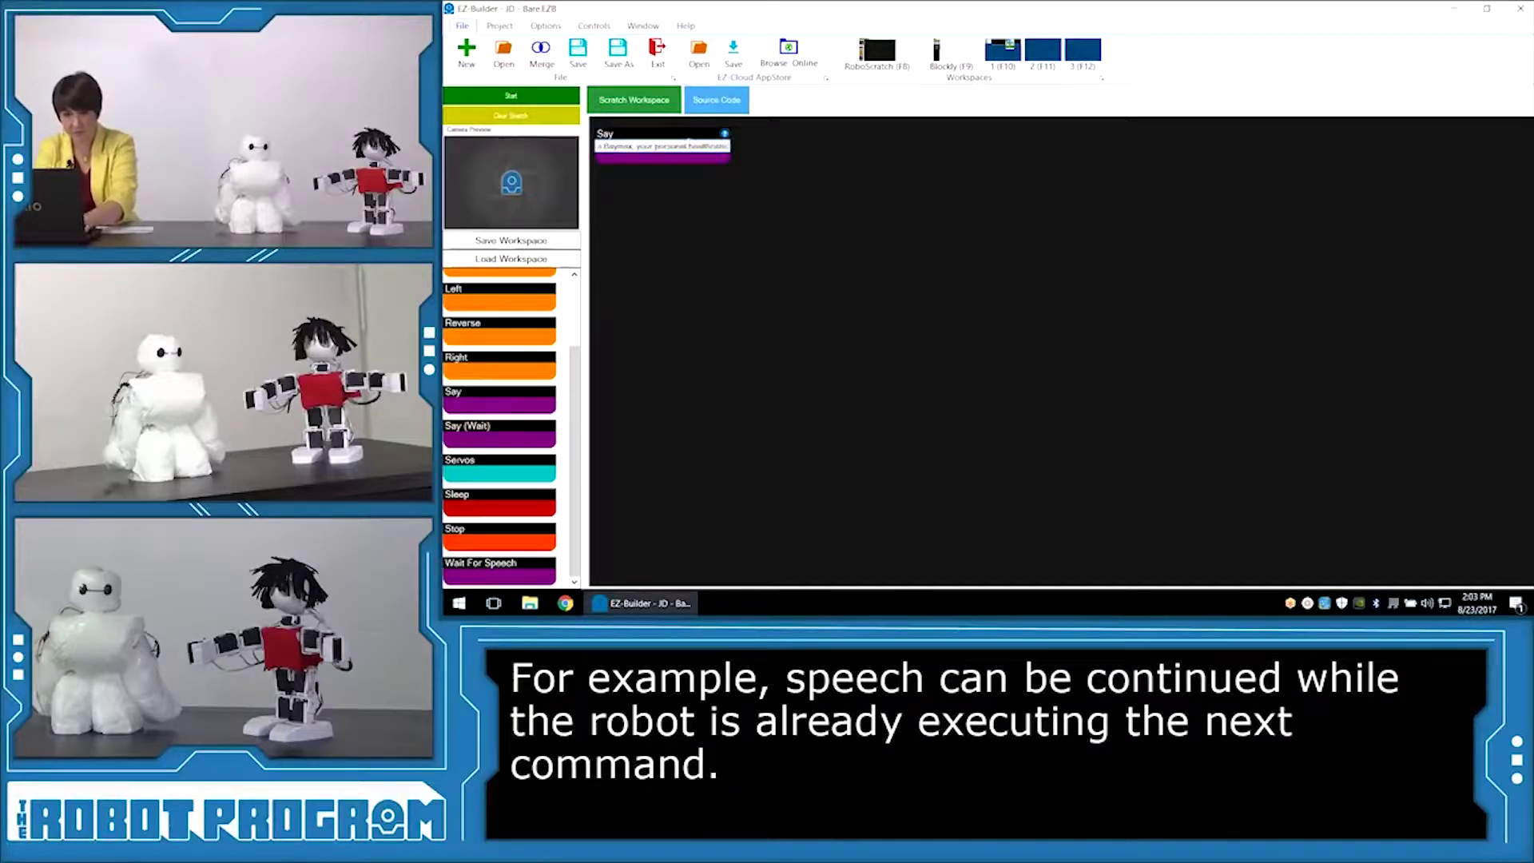
type(" companion")
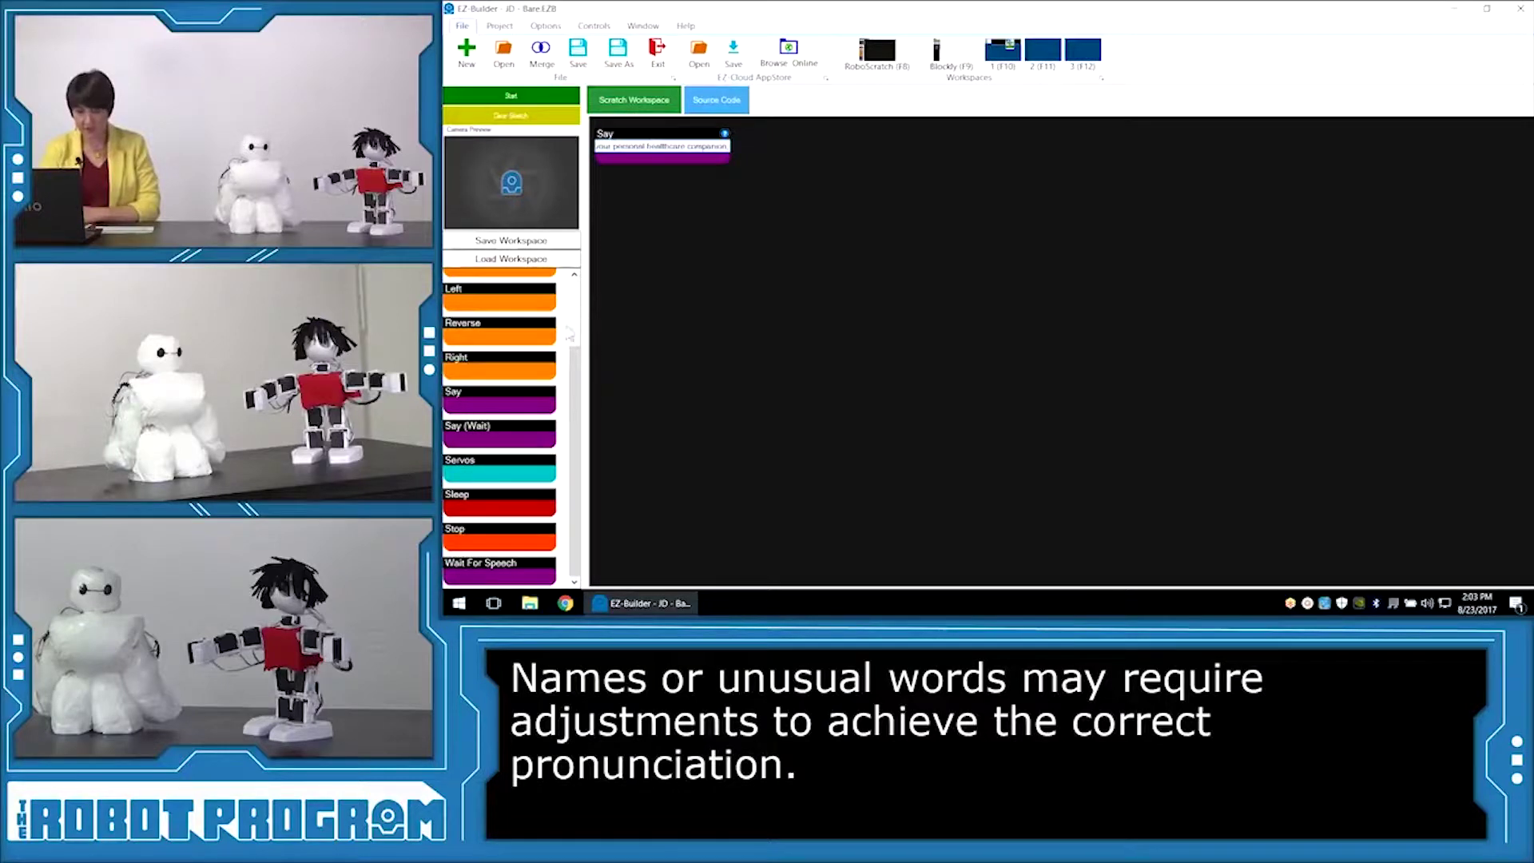
scroll(575, 336, "up", 3)
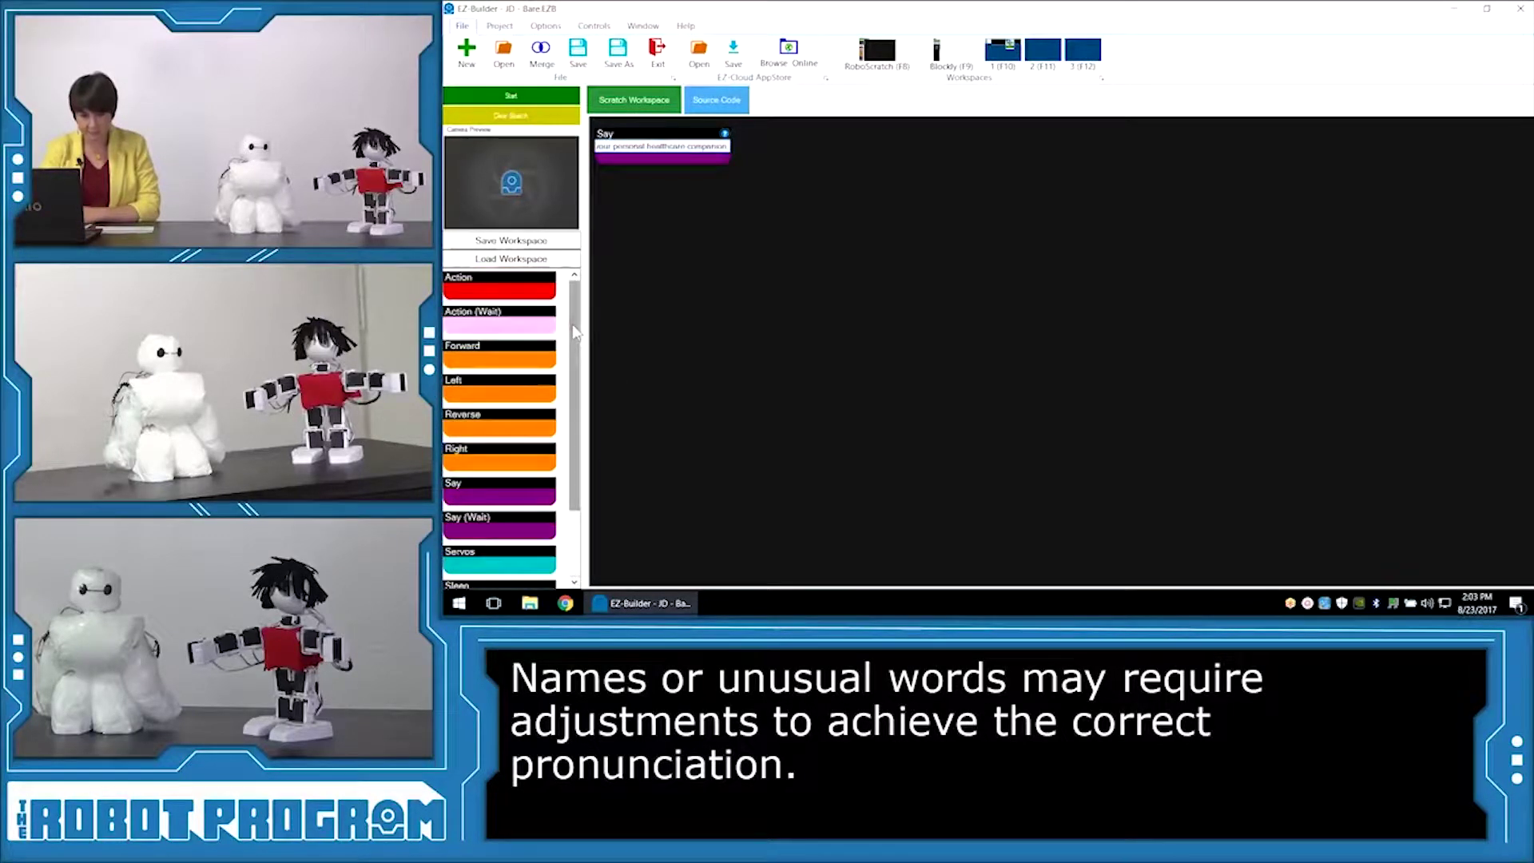
Add an Action block below the greeting set to Stand From Sit for 8 seconds
left_click(517, 293)
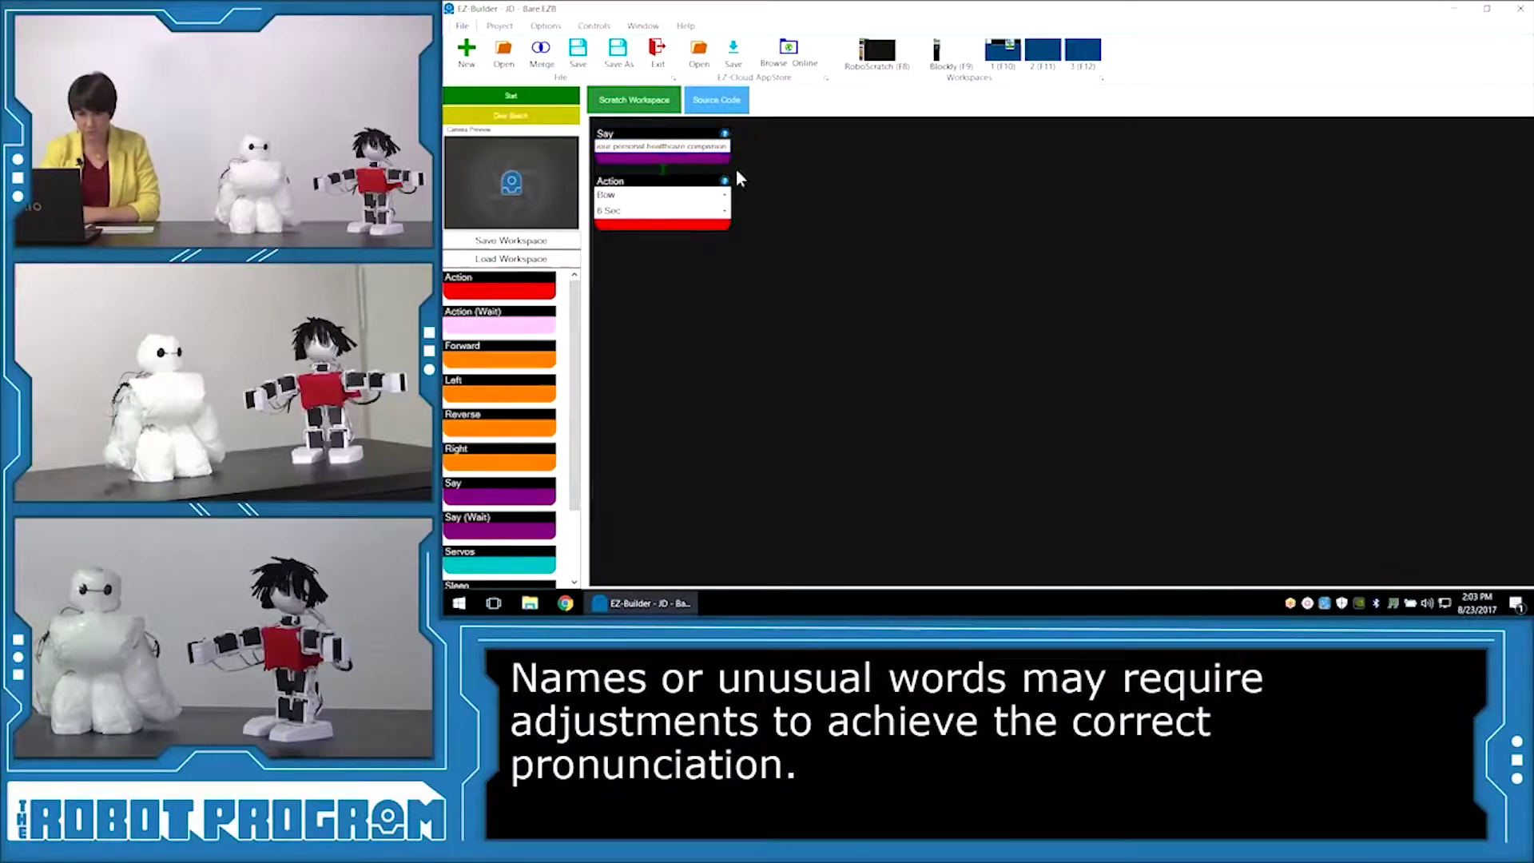
left_click(726, 197)
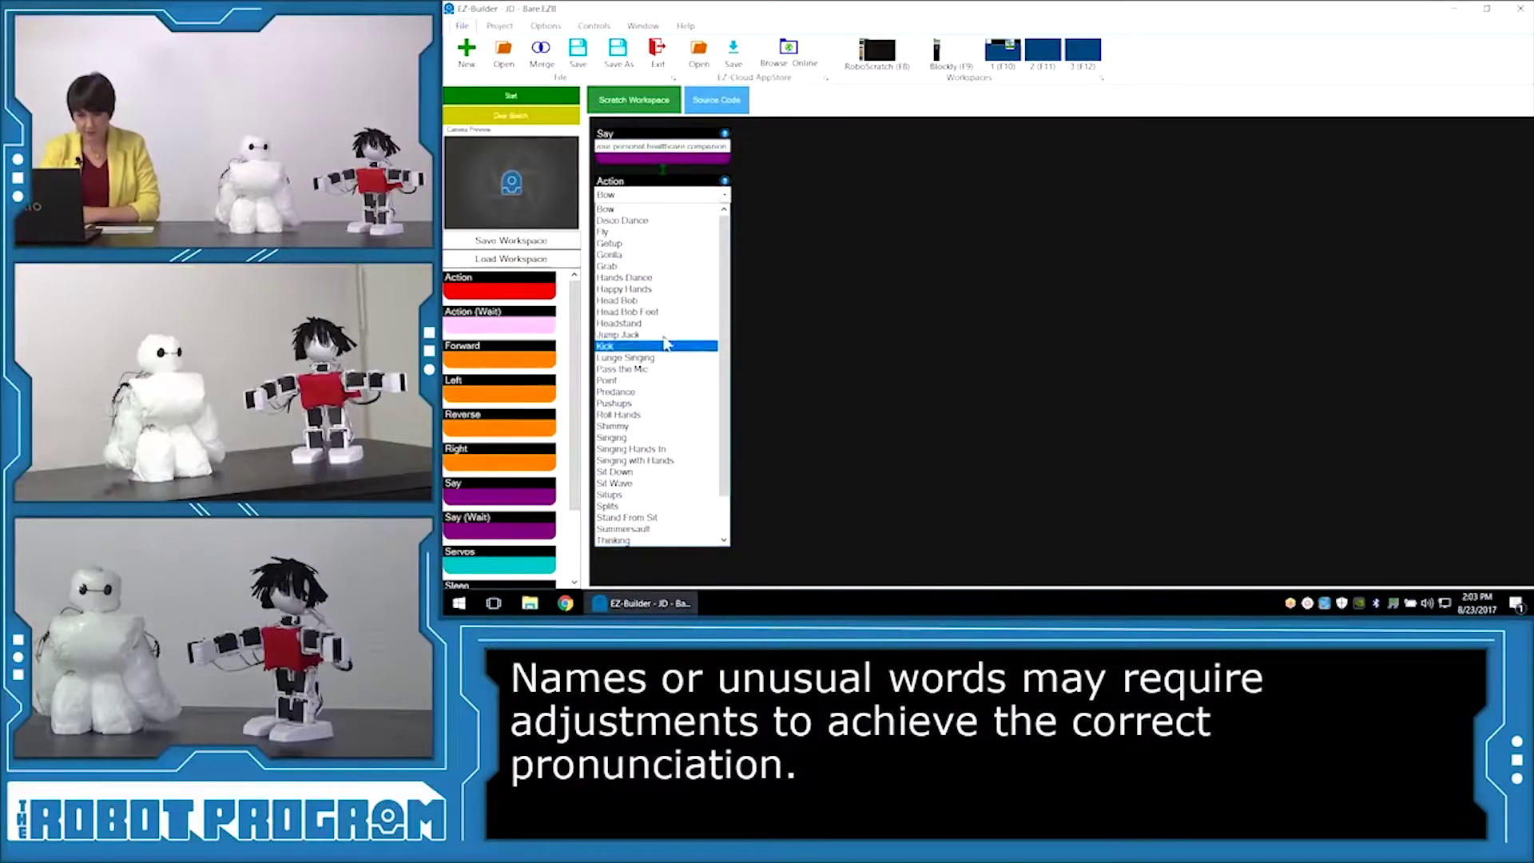
scroll(647, 384, "down", 3)
scroll(646, 409, "down", 1)
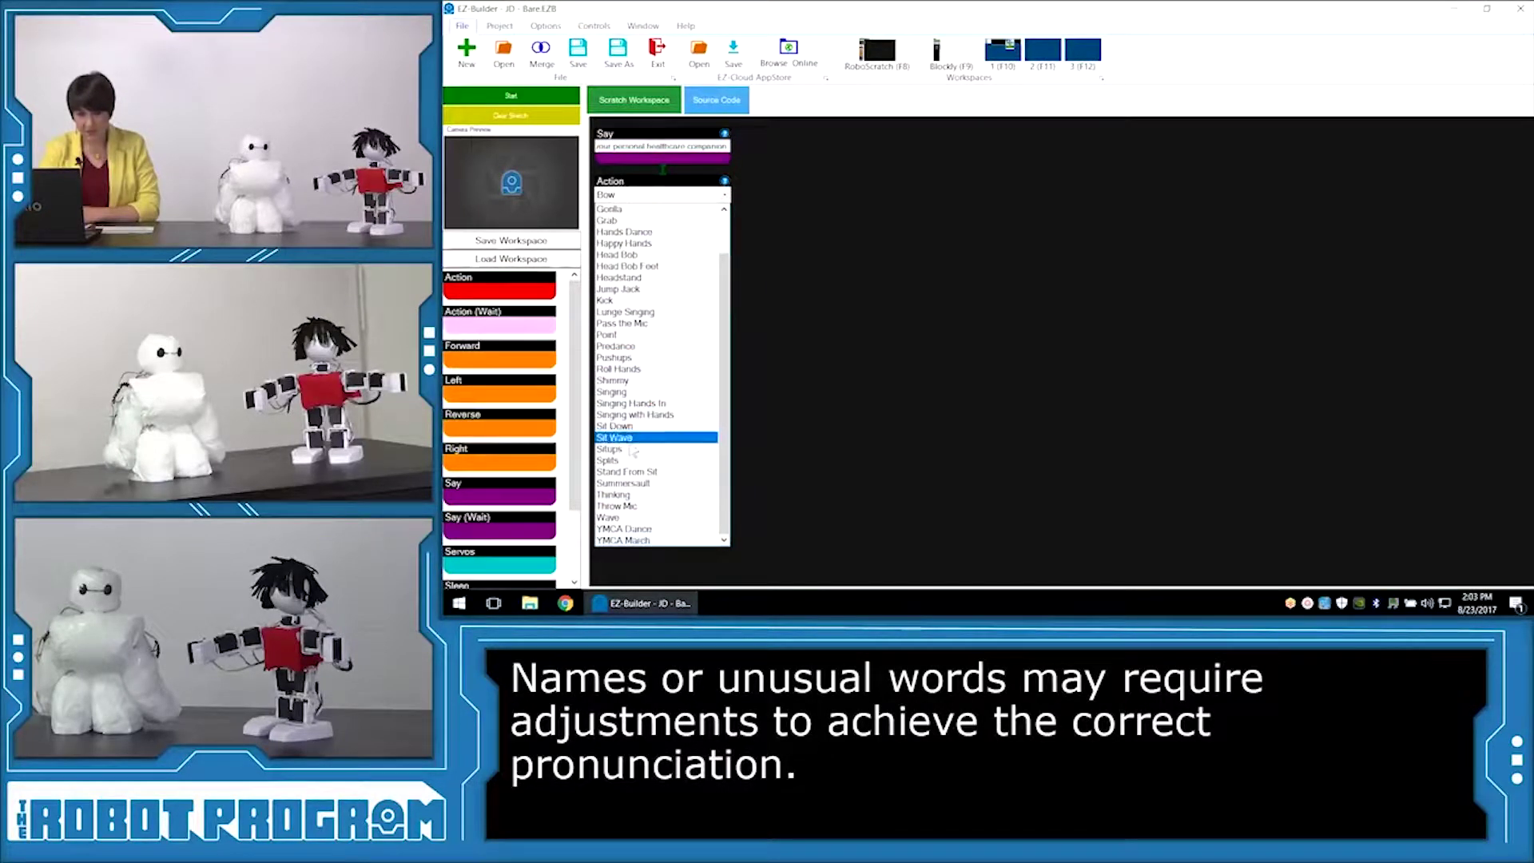
left_click(651, 472)
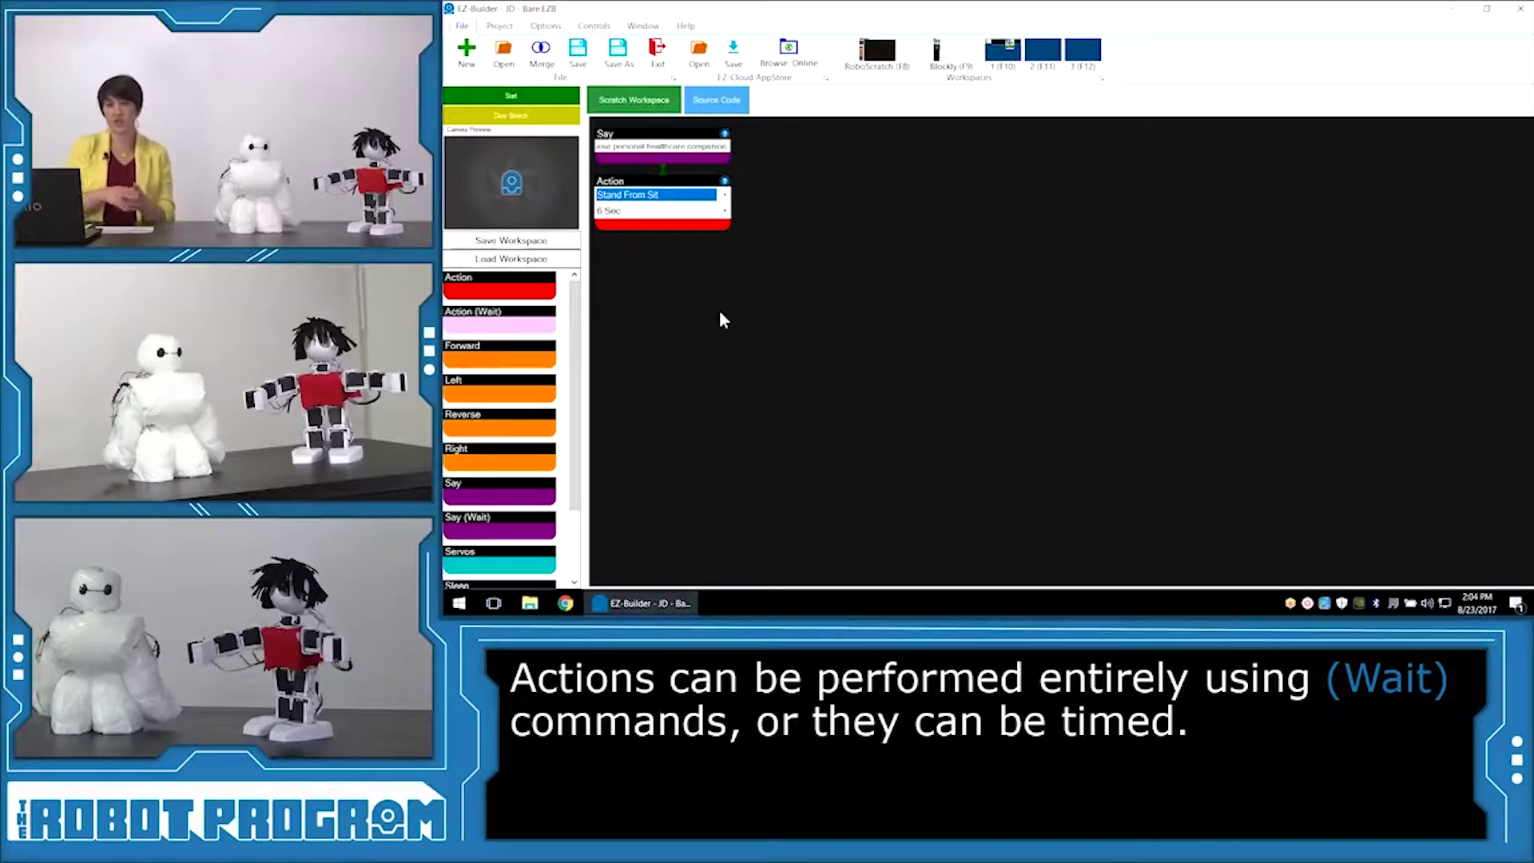
left_click(725, 214)
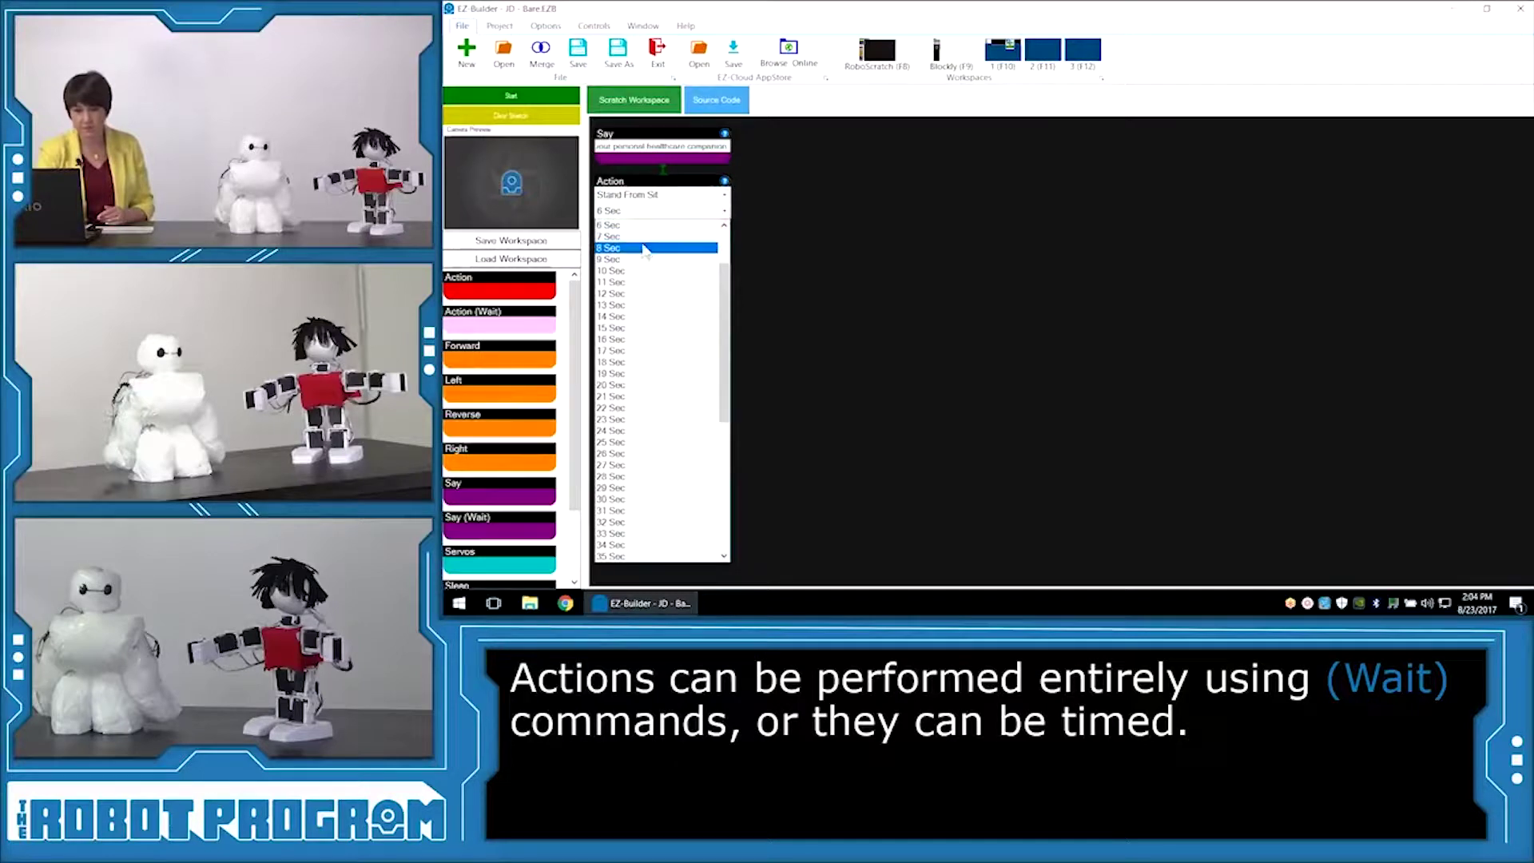
left_click(642, 246)
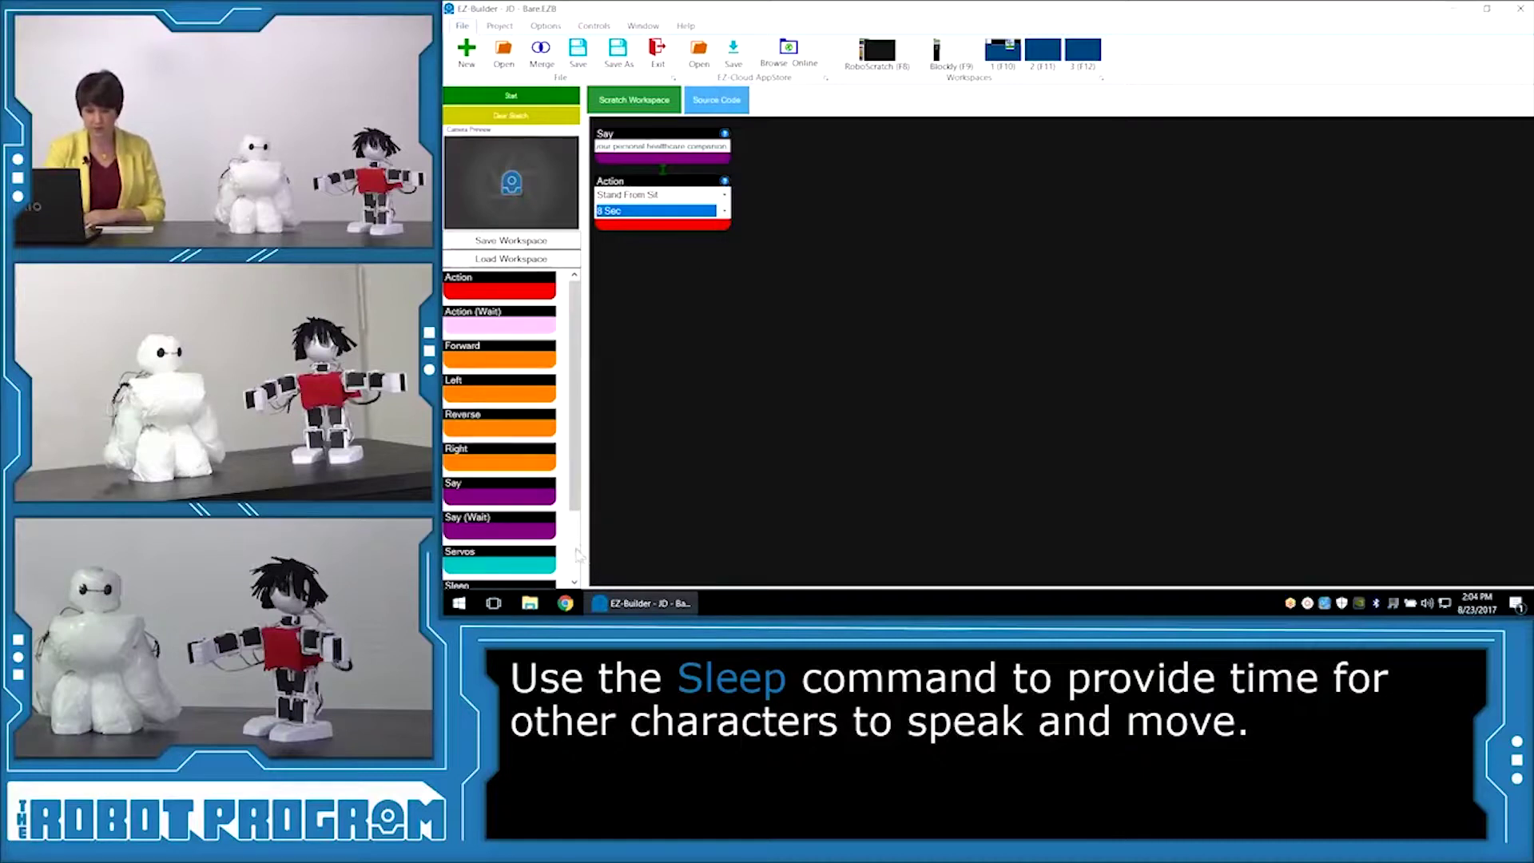
left_click_drag(573, 360, 576, 557)
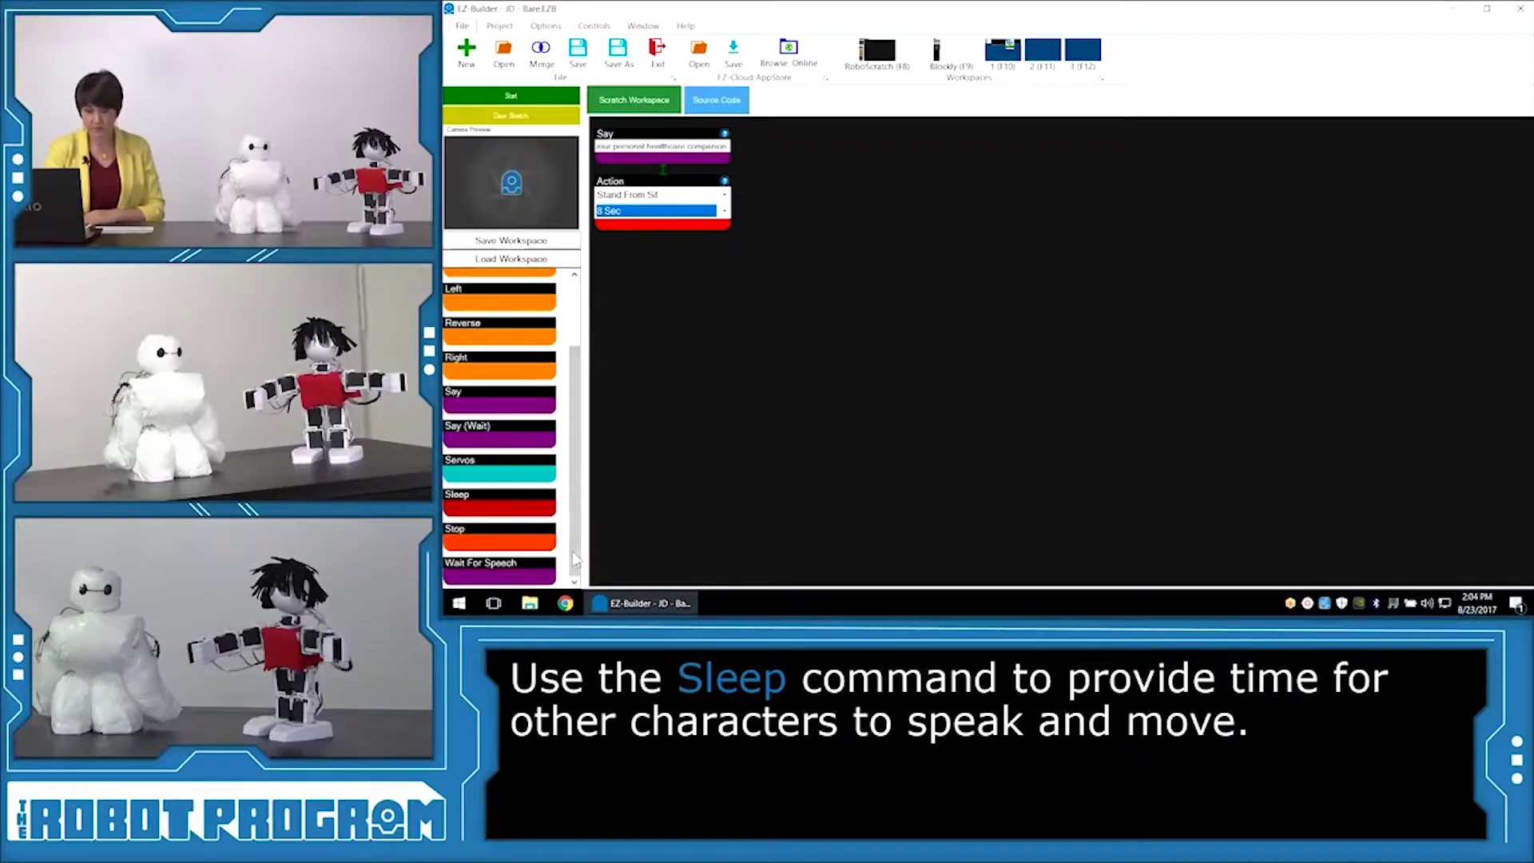
Append a 3-second Sleep block after the Stand From Sit action
left_click(491, 510)
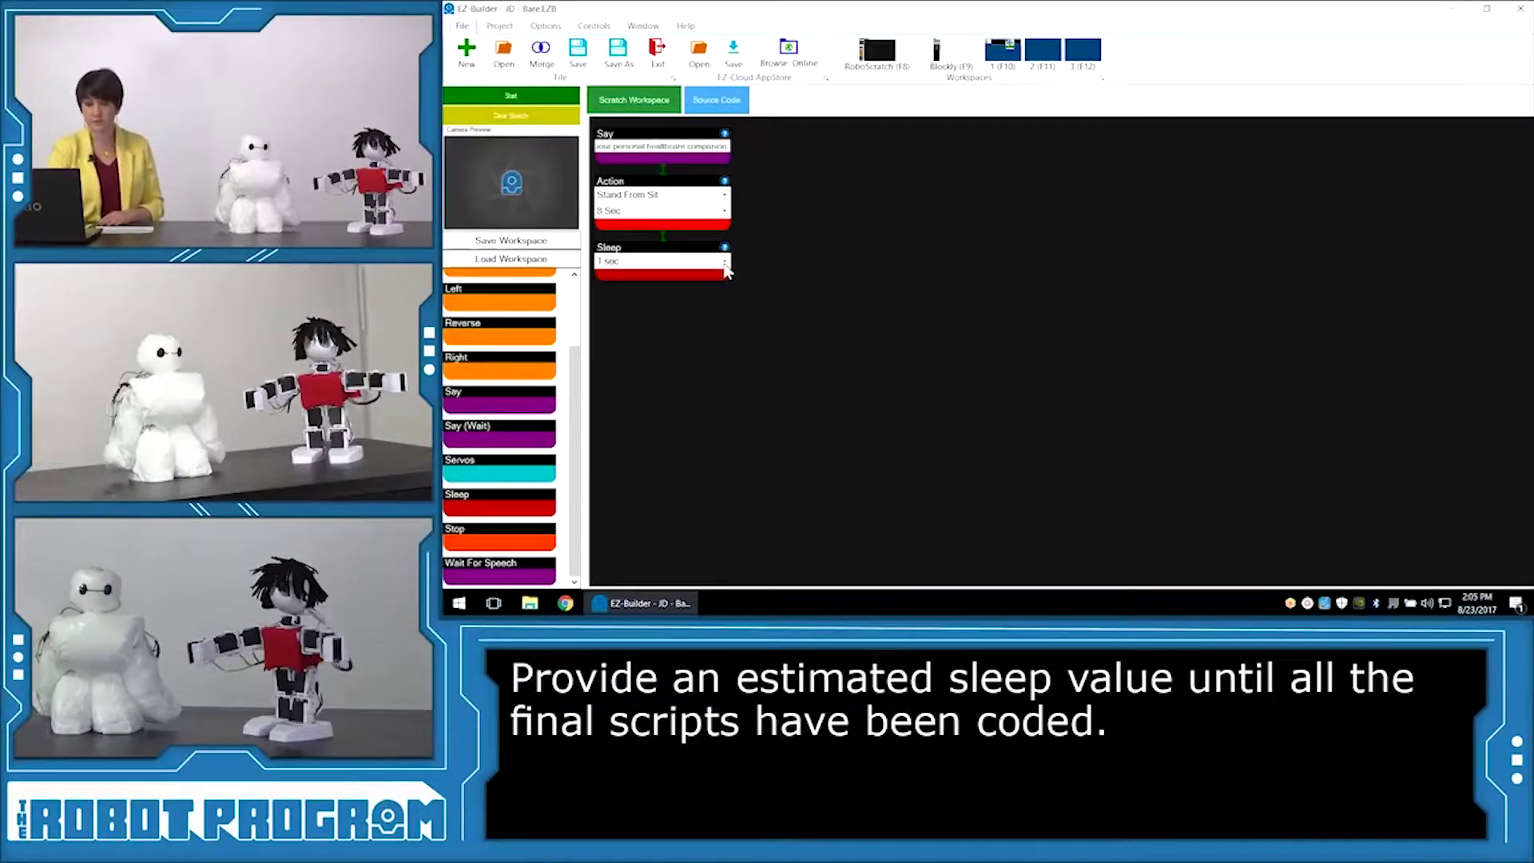
left_click(724, 266)
left_click(621, 302)
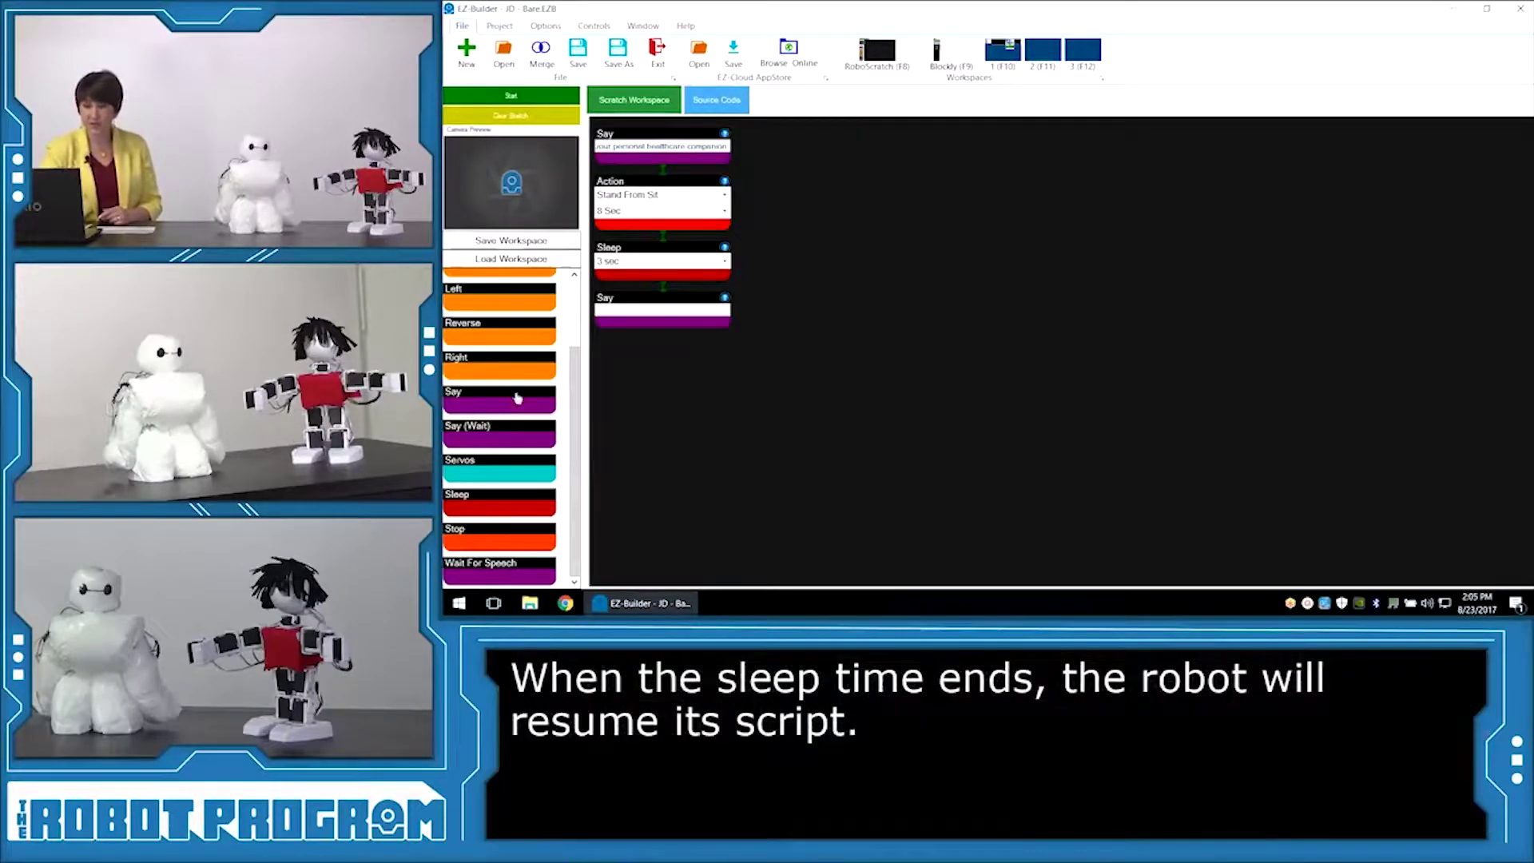
left_click(511, 407)
type("I heard a")
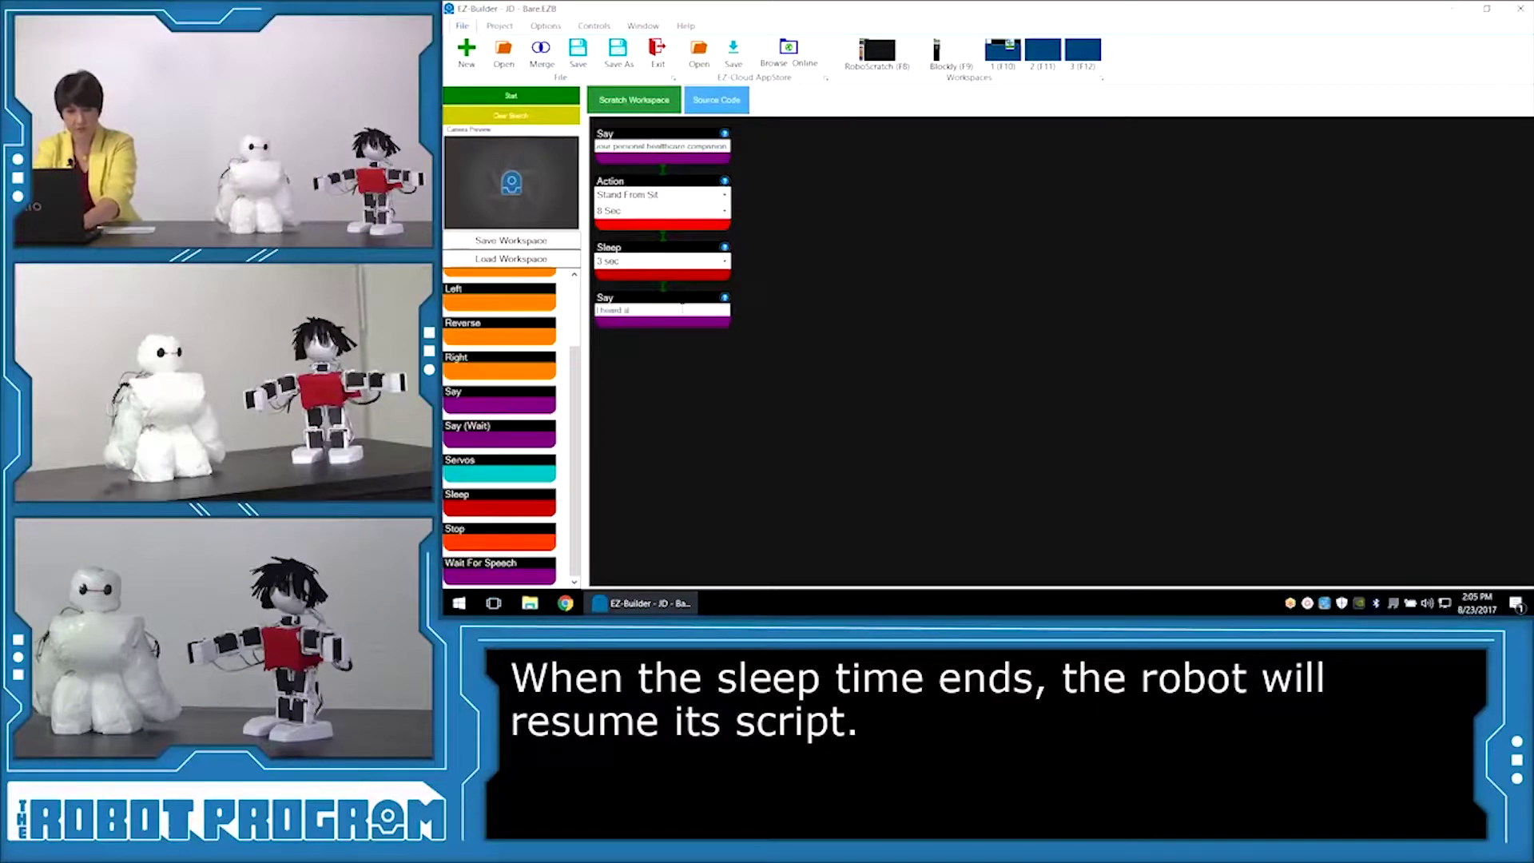
type(" sound of distres")
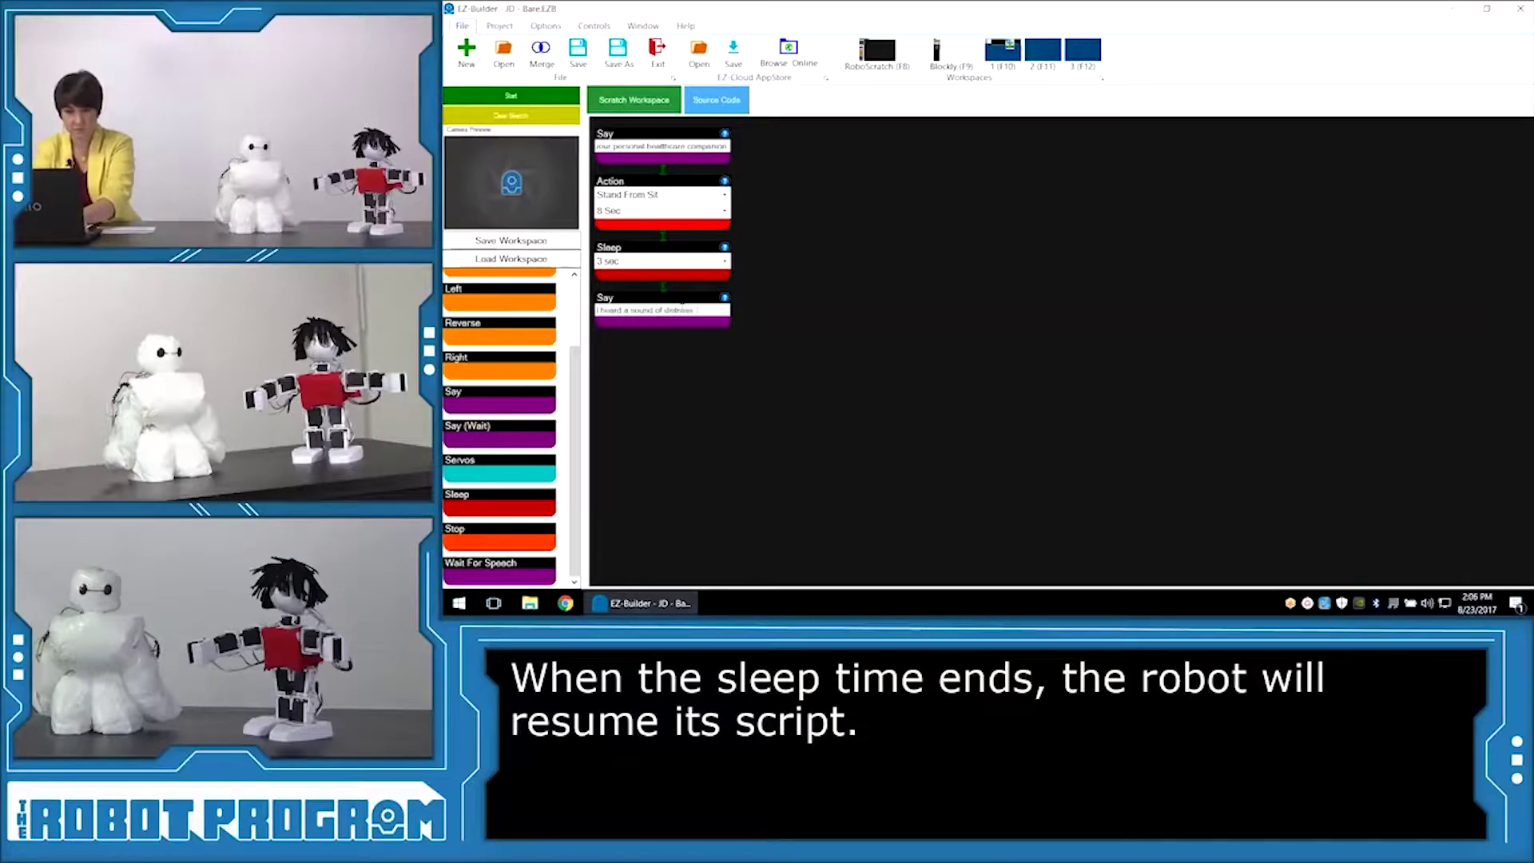
type(" seems to be the")
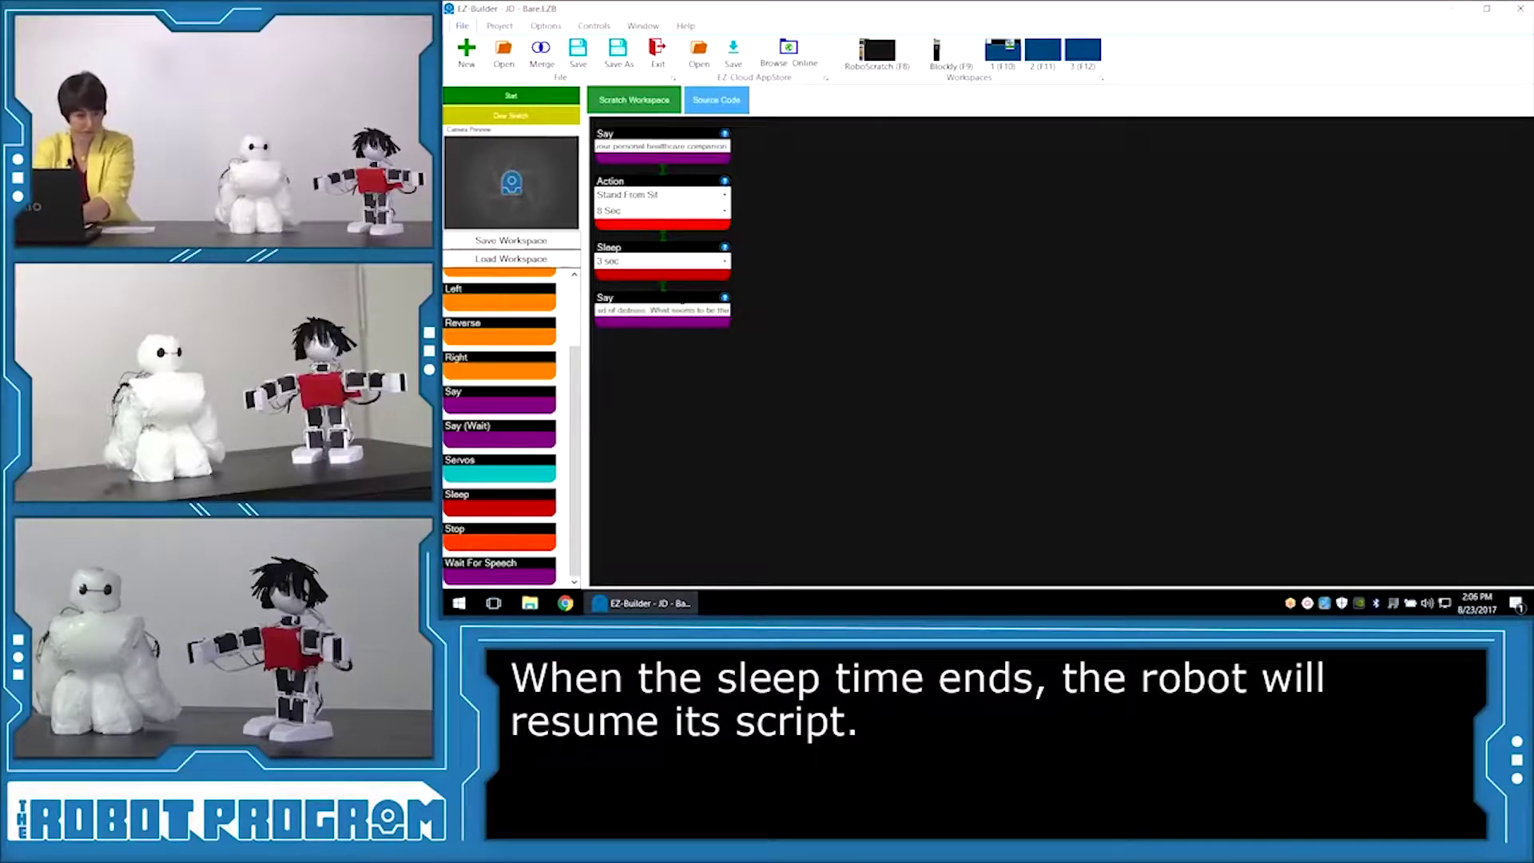
type(" trouble?")
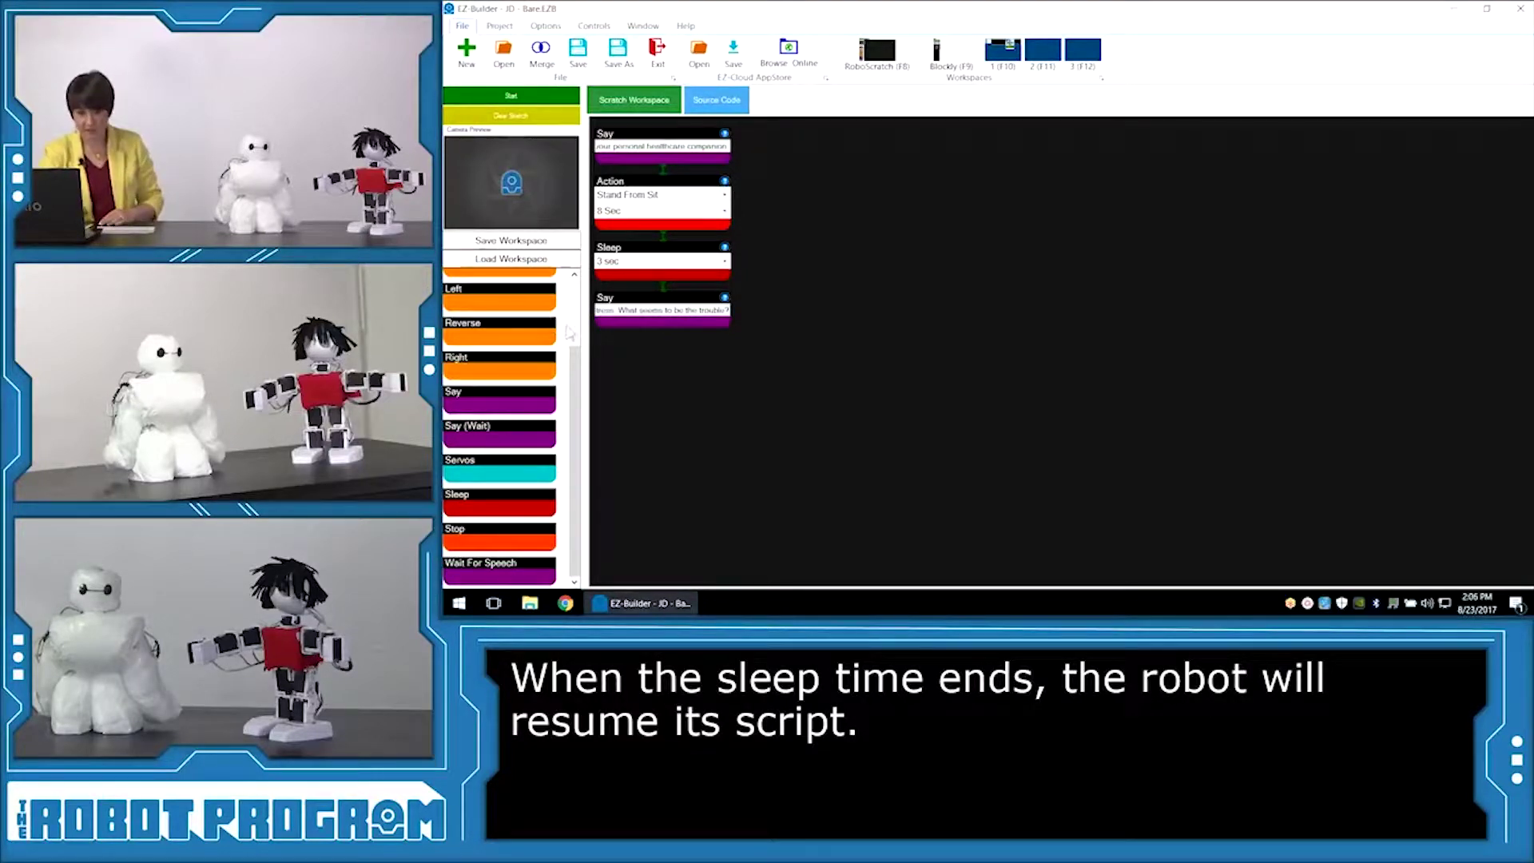
left_click_drag(575, 337, 575, 283)
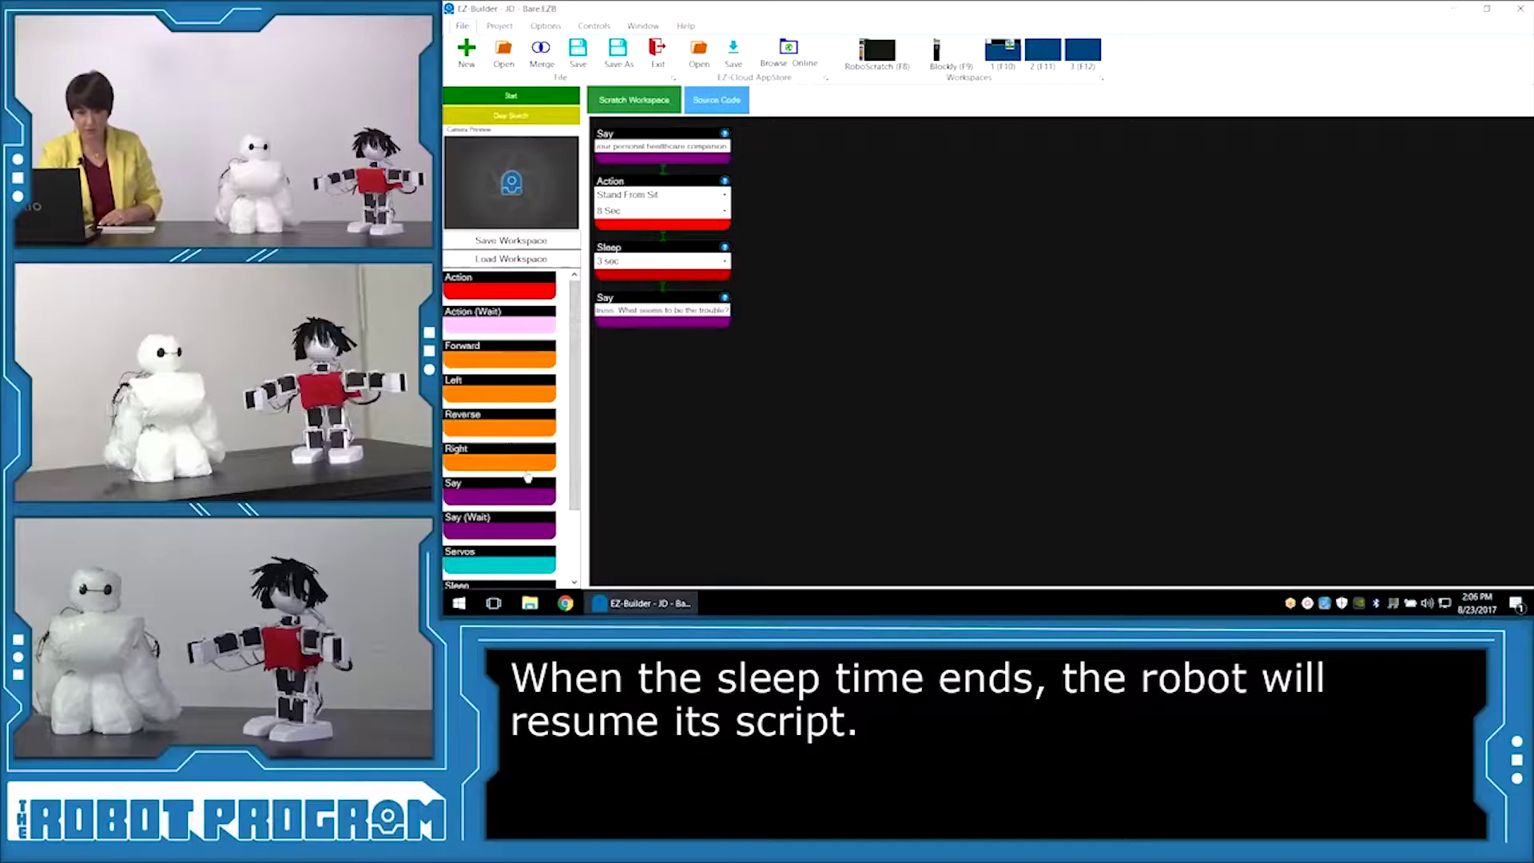
Add a Forward walking block after the distress line
left_click(493, 363)
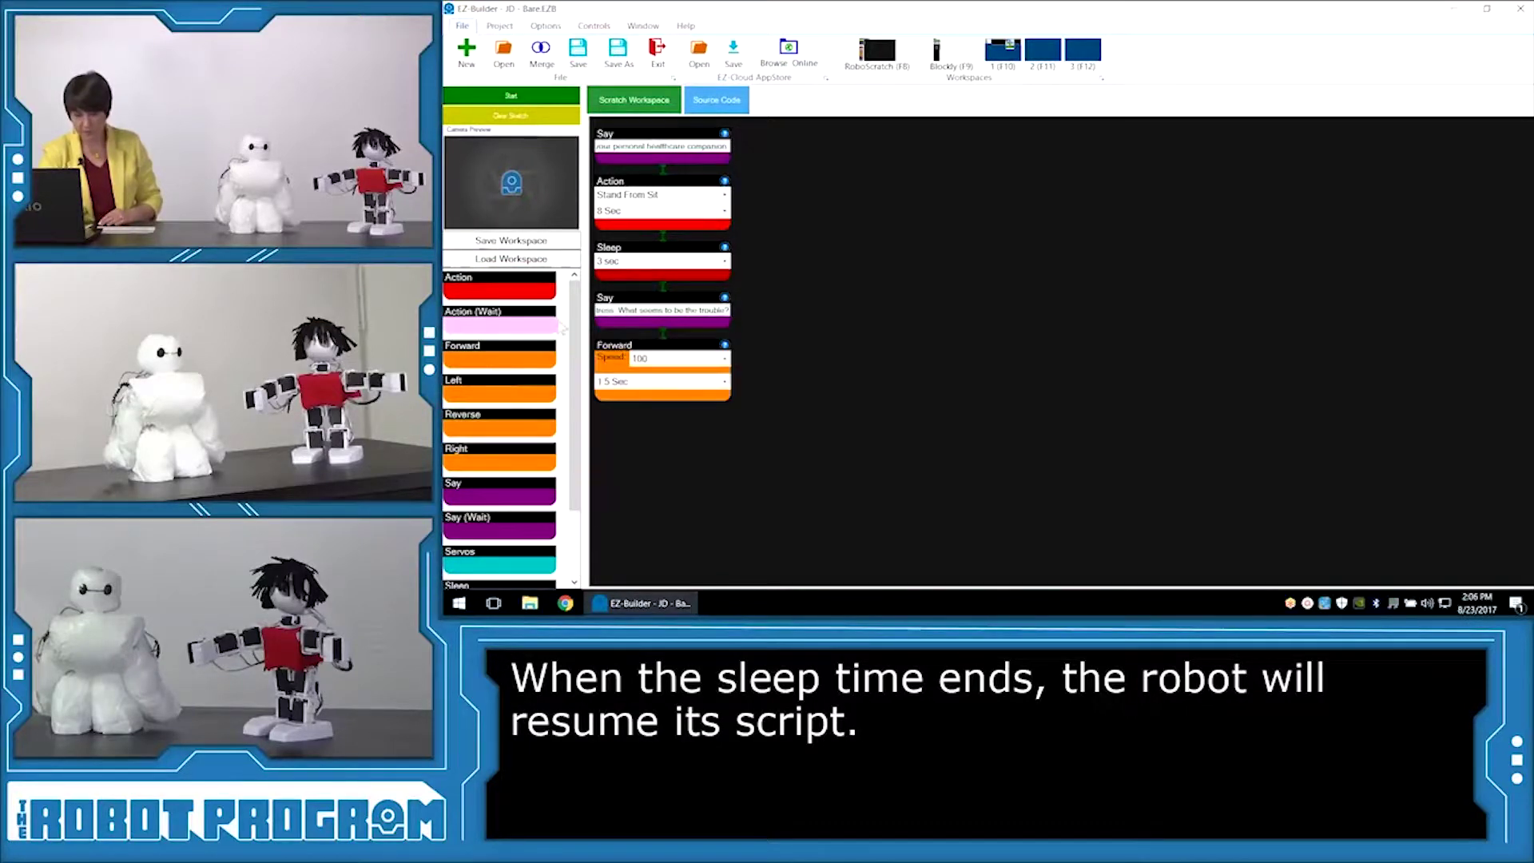
Set the Forward block's walking duration to 3.0 seconds
left_click(671, 382)
scroll(659, 181, "up", 5)
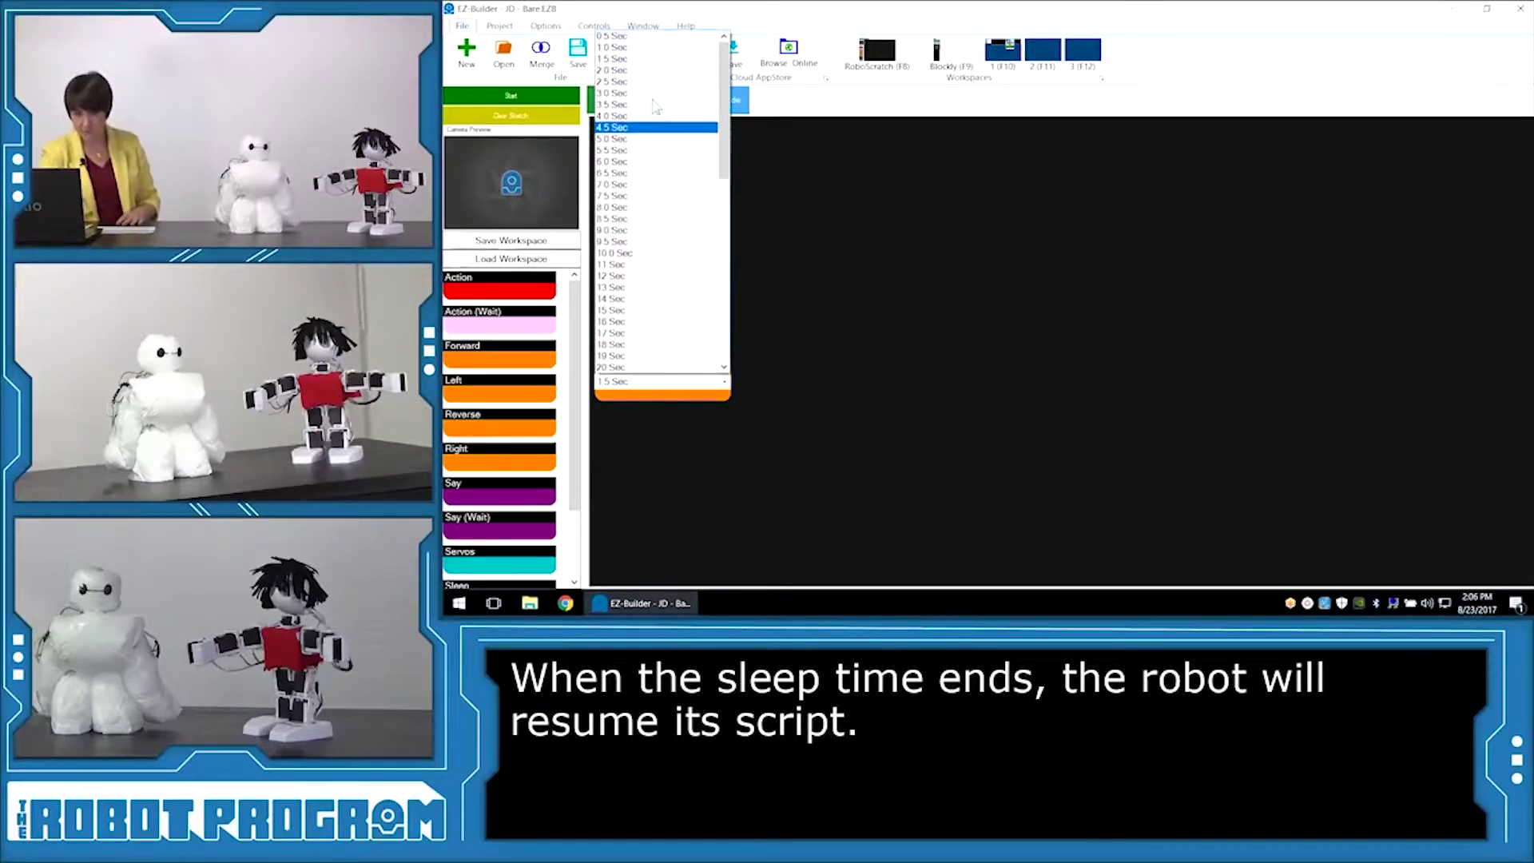
left_click(622, 95)
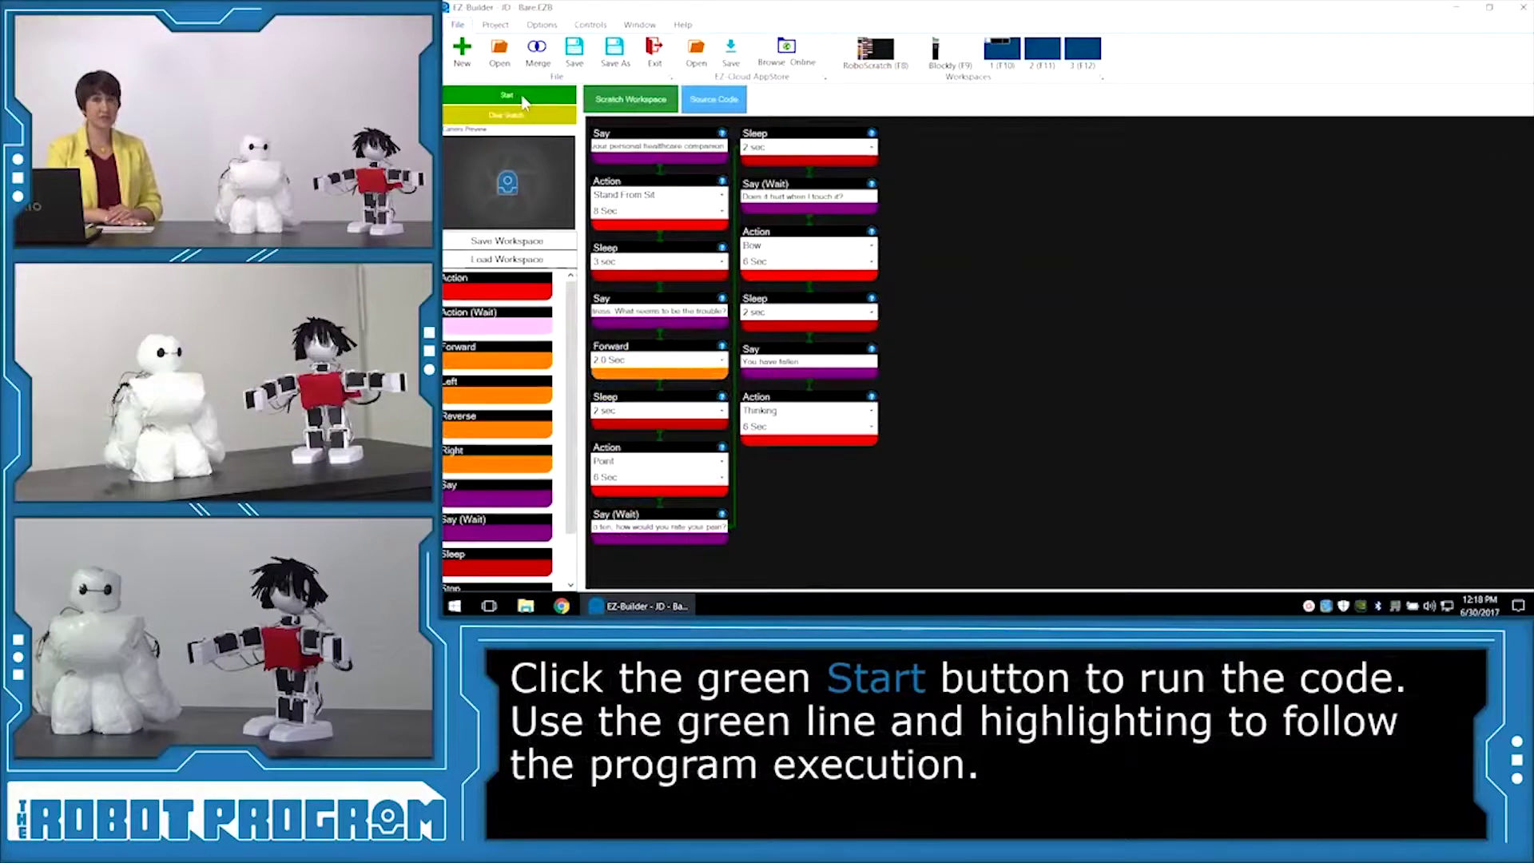
Start the Baymax scene script running on the robot
left_click(523, 101)
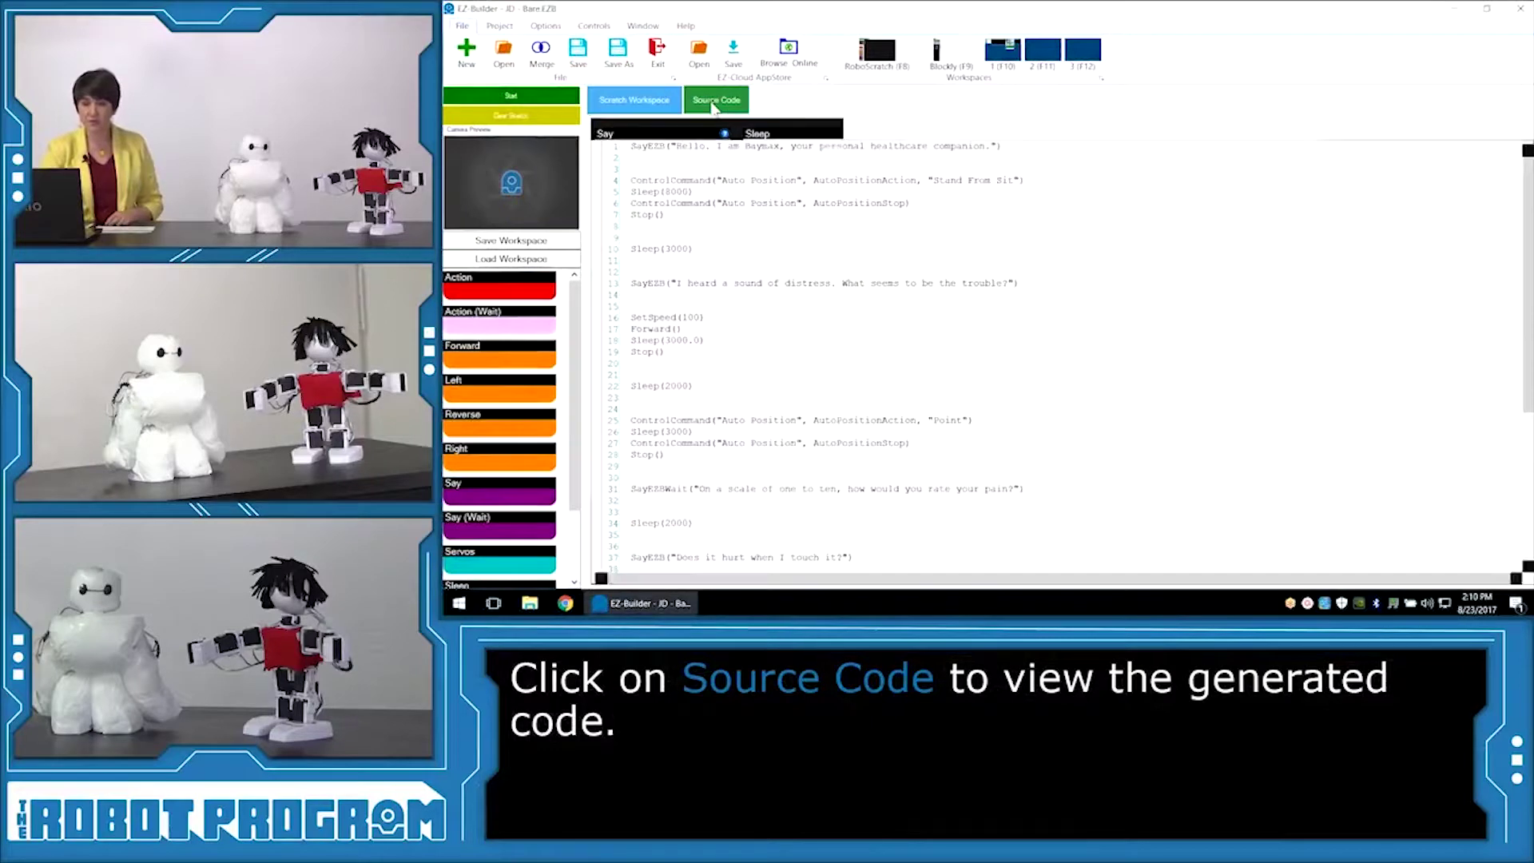
Review the generated source code, return to the block script, and begin saving the workspace
left_click(715, 101)
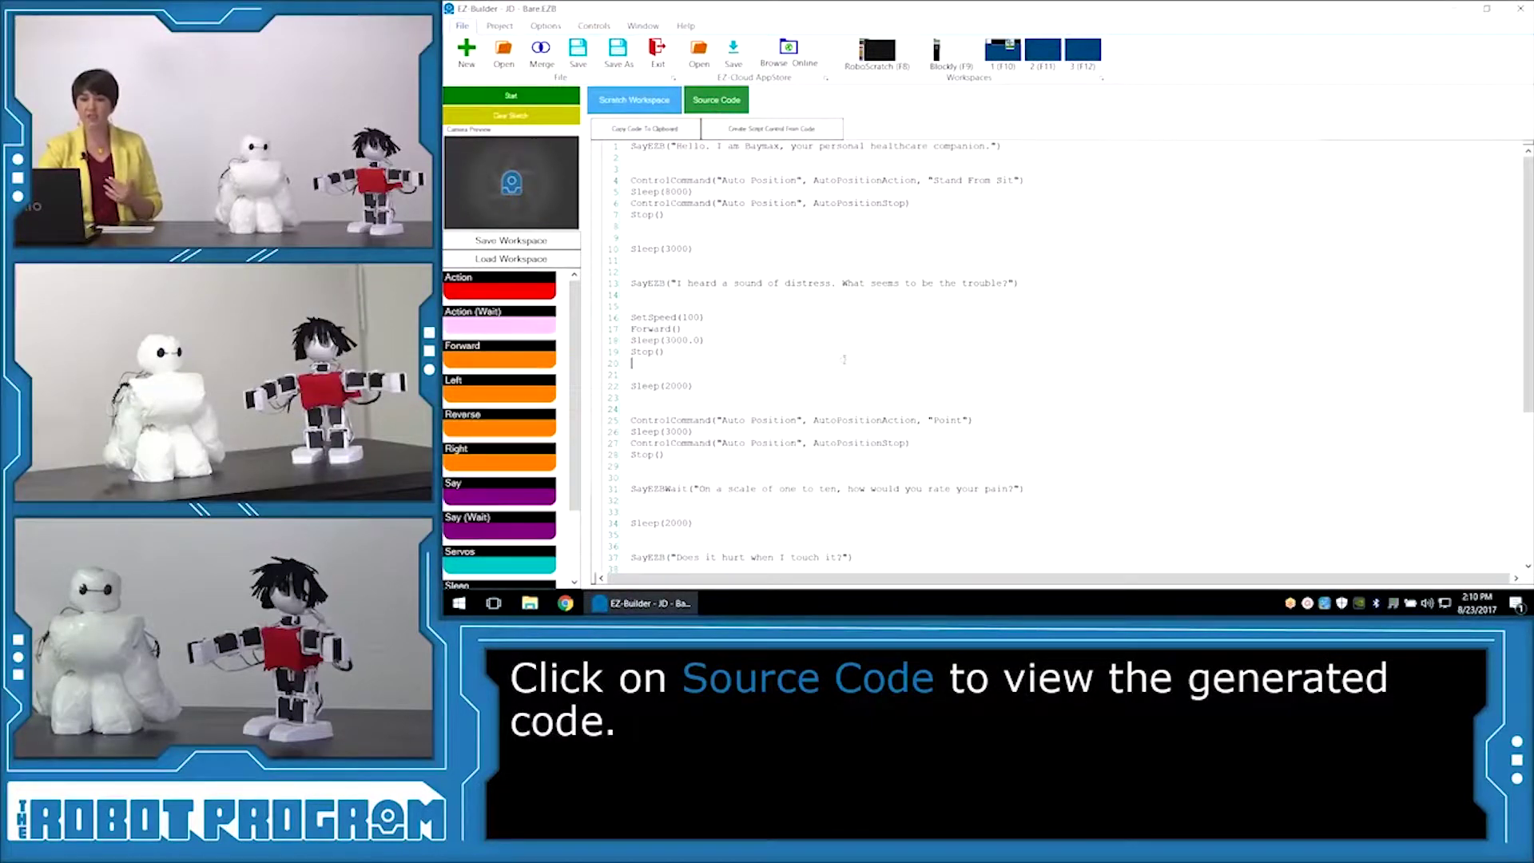
scroll(992, 351, "down", 3)
scroll(993, 351, "down", 3)
scroll(993, 350, "down", 3)
scroll(992, 350, "down", 2)
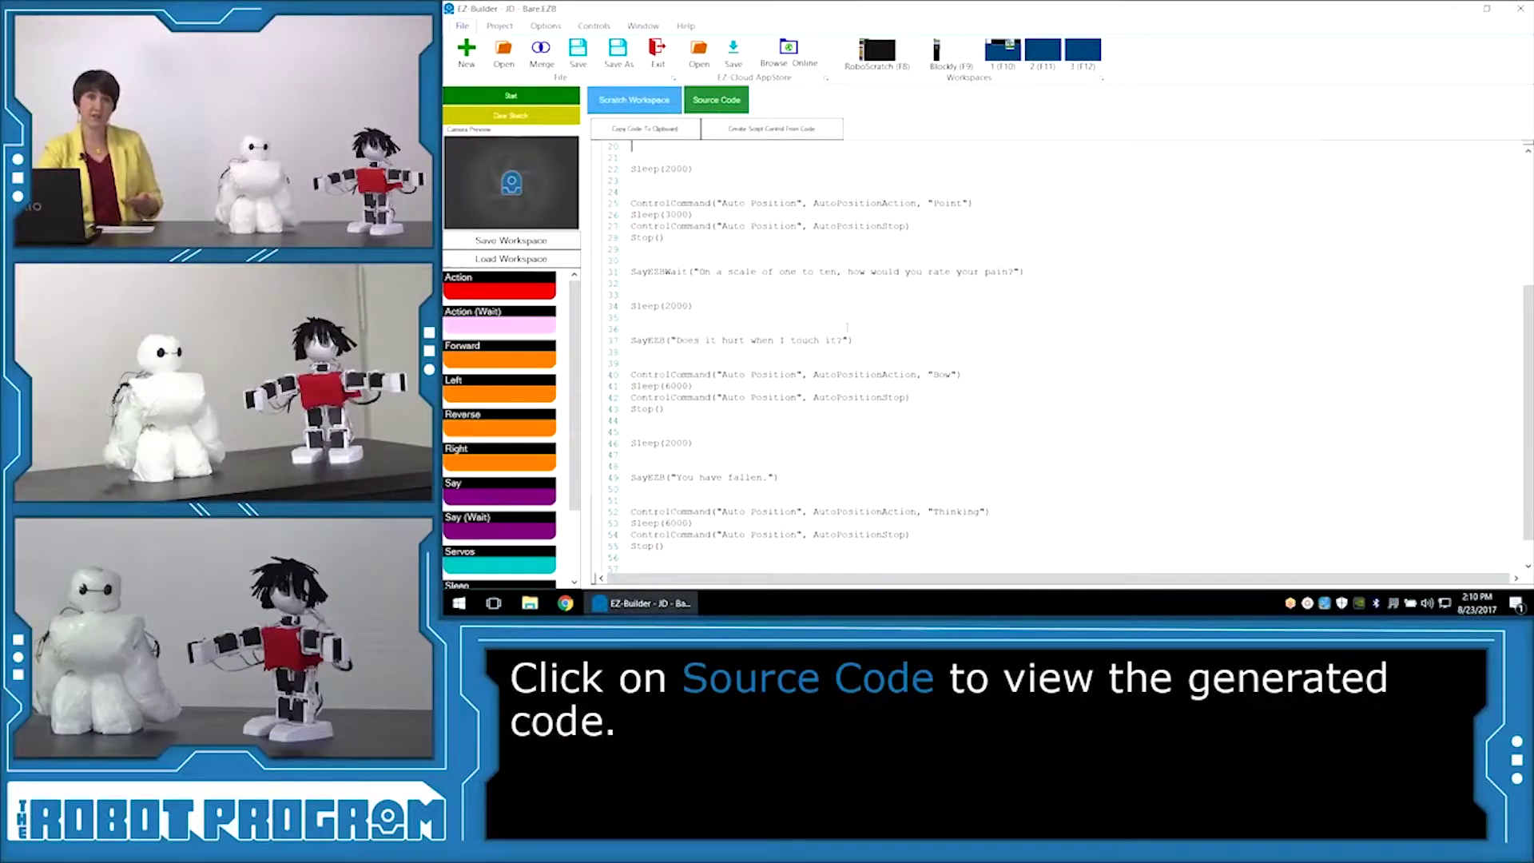
scroll(993, 349, "up", 5)
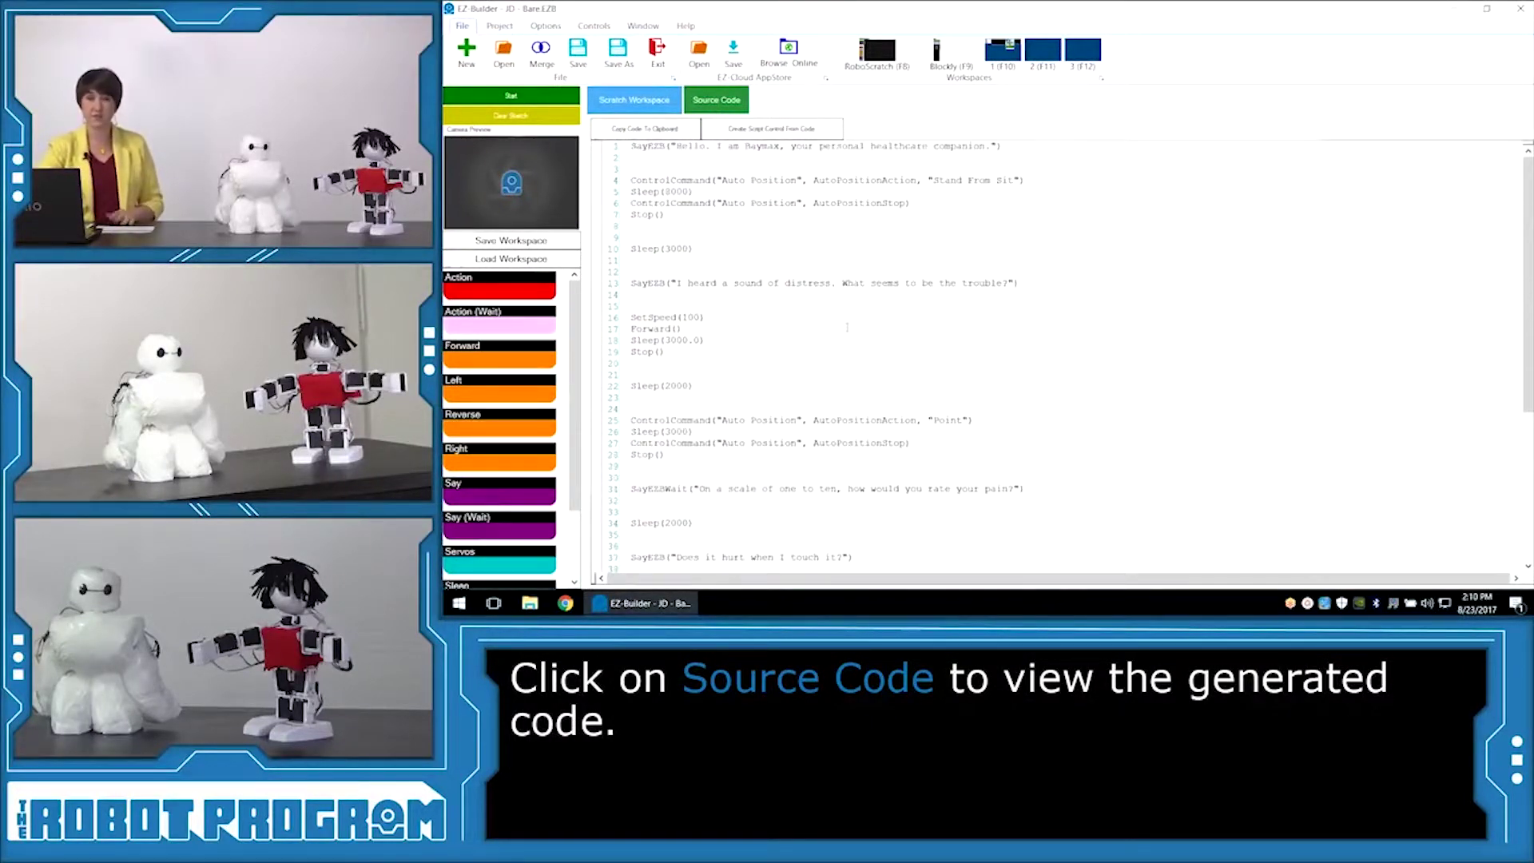
left_click(621, 102)
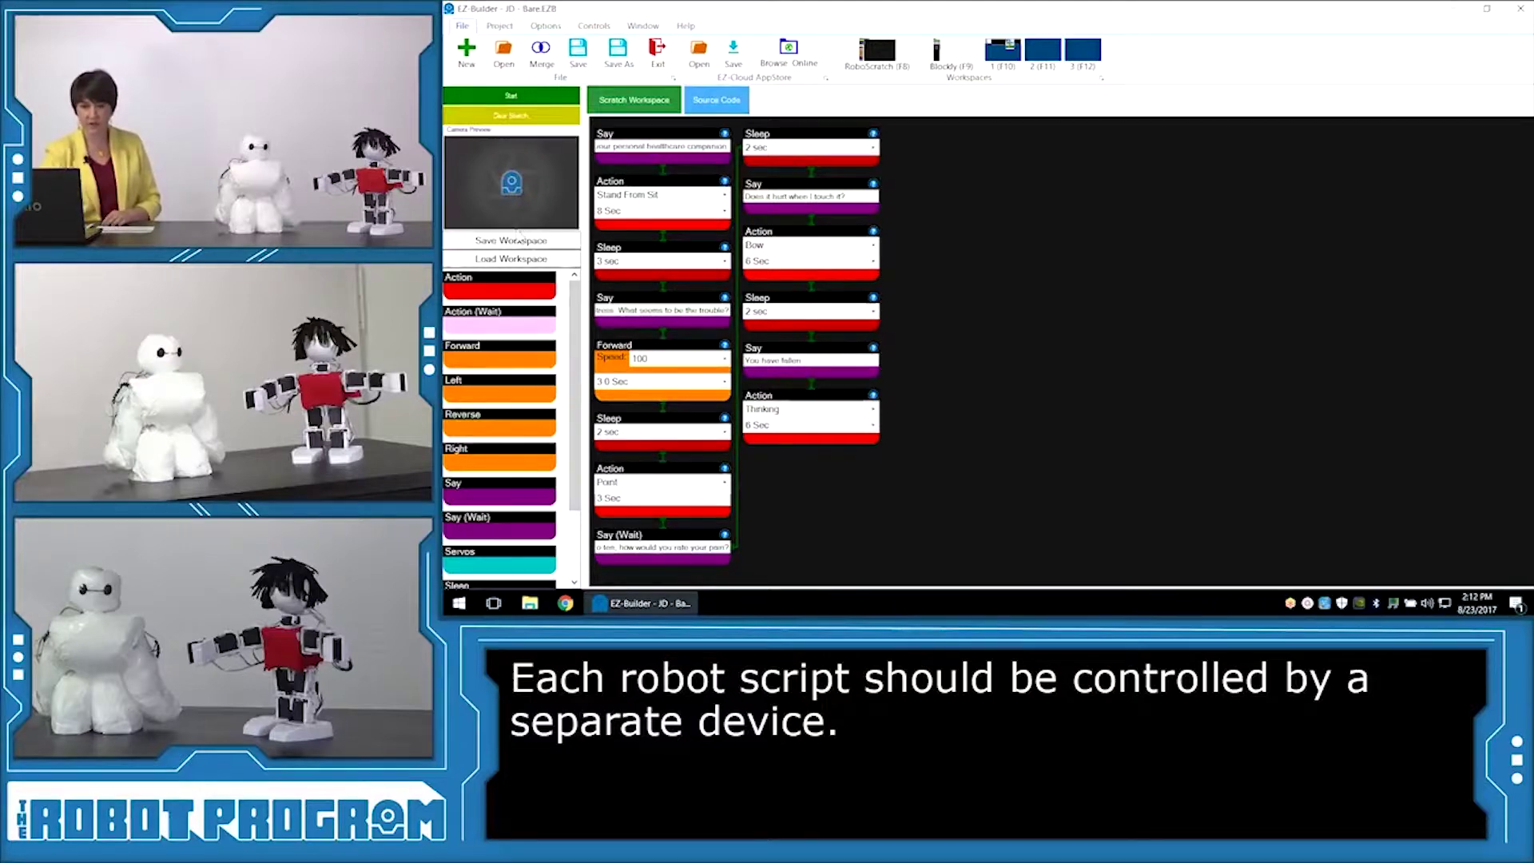
left_click(515, 239)
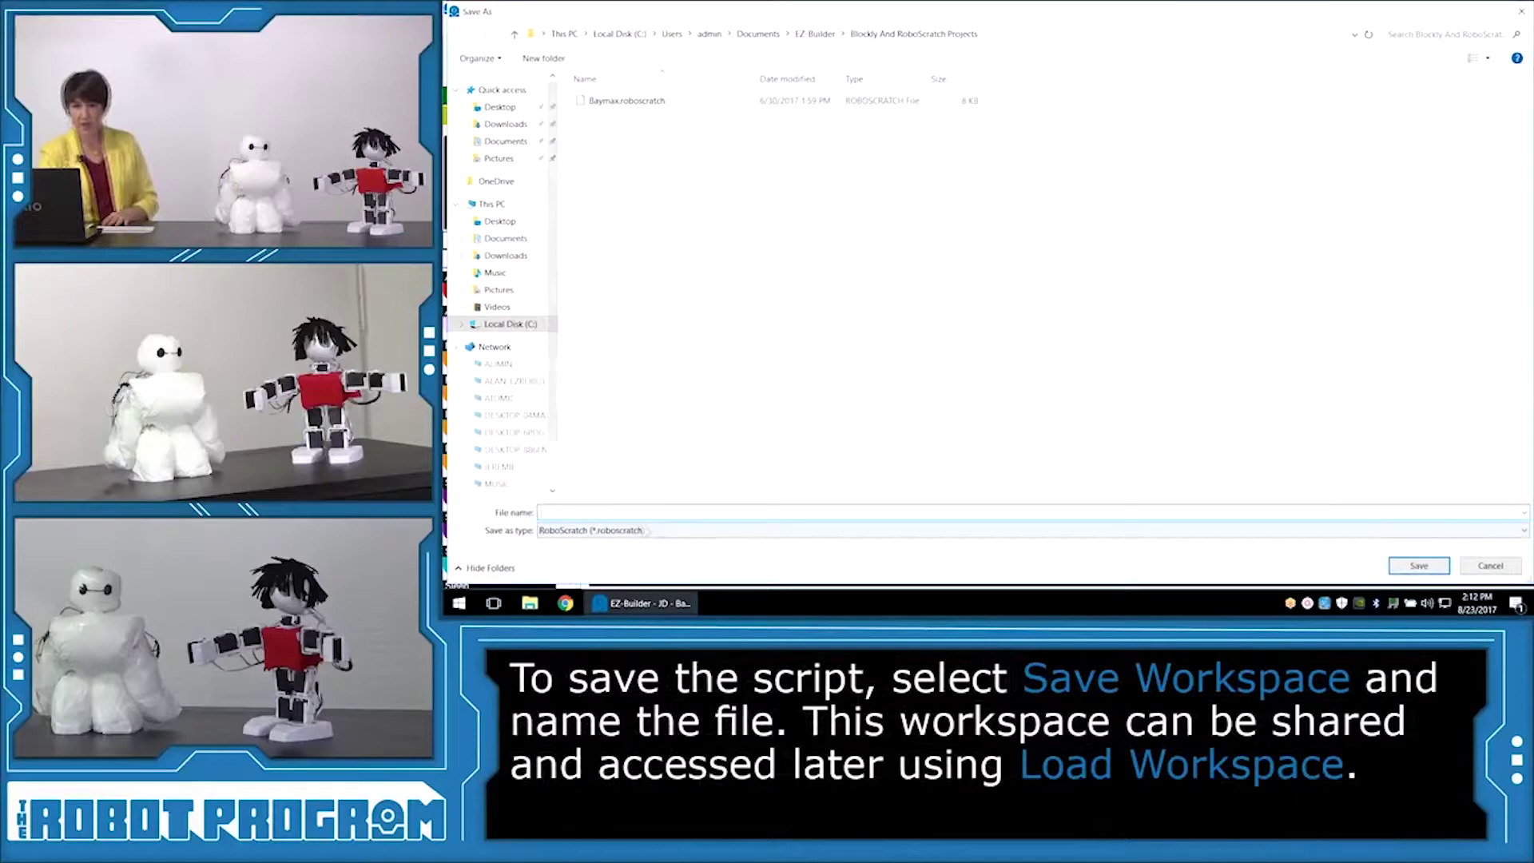
type("Bayma")
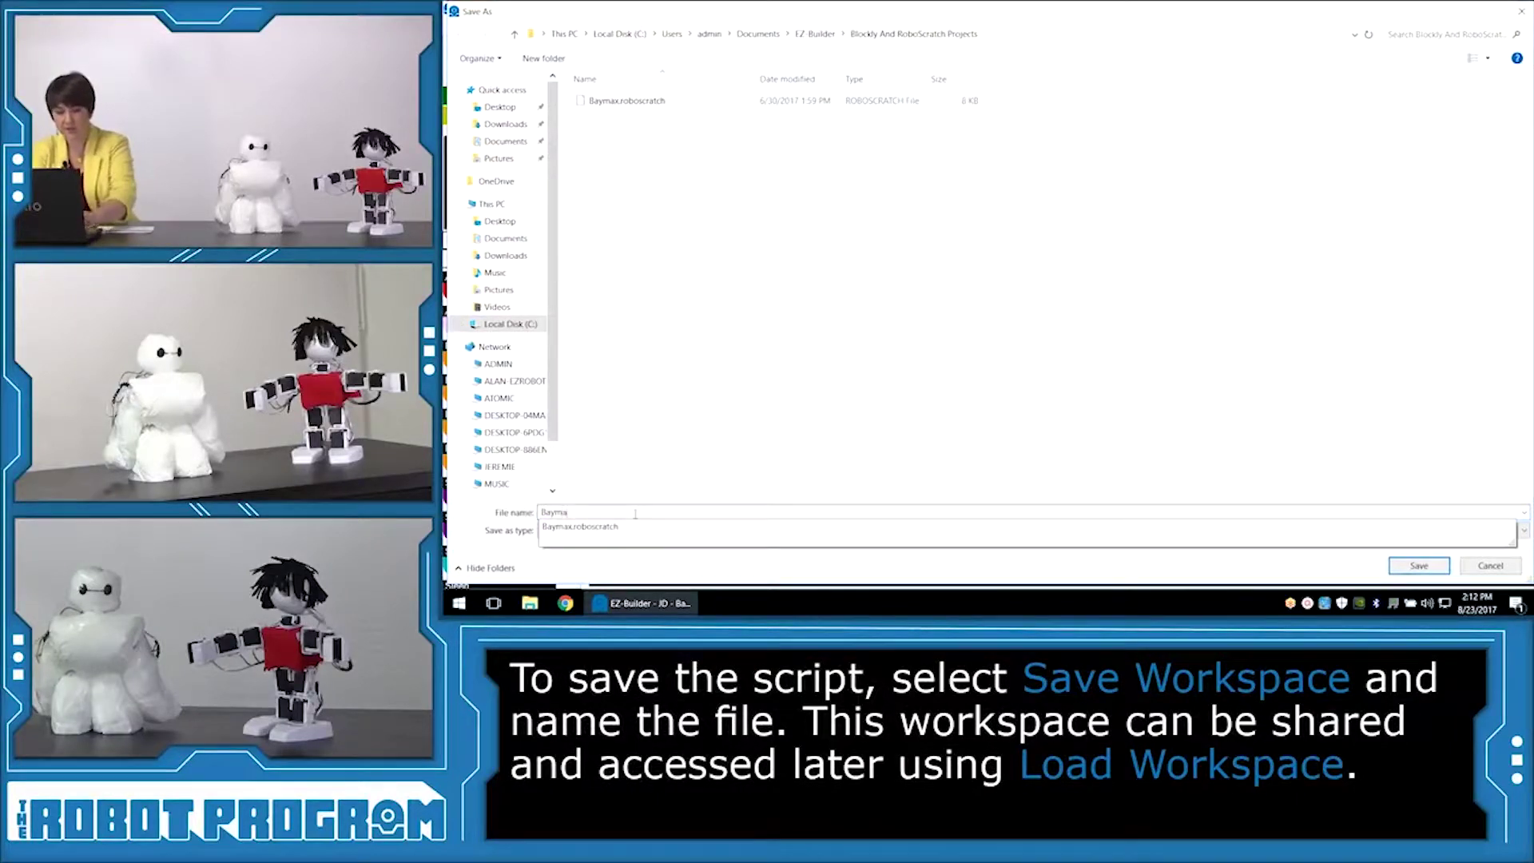
type("x2")
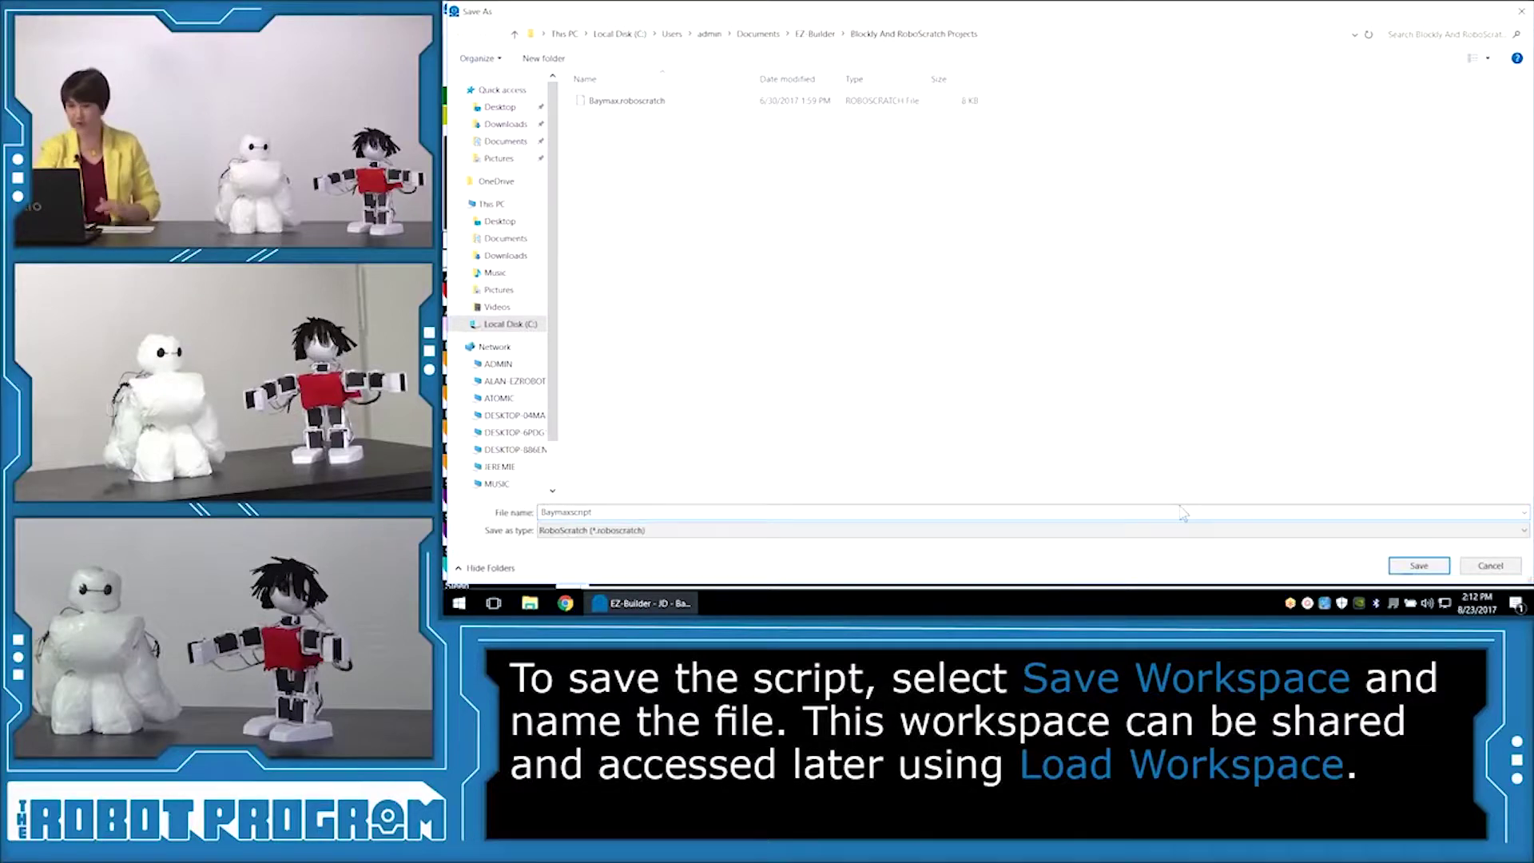
Save the workspace as 'Baymaxscript' in the Blockly And RoboScratch Projects folder
left_click(1418, 566)
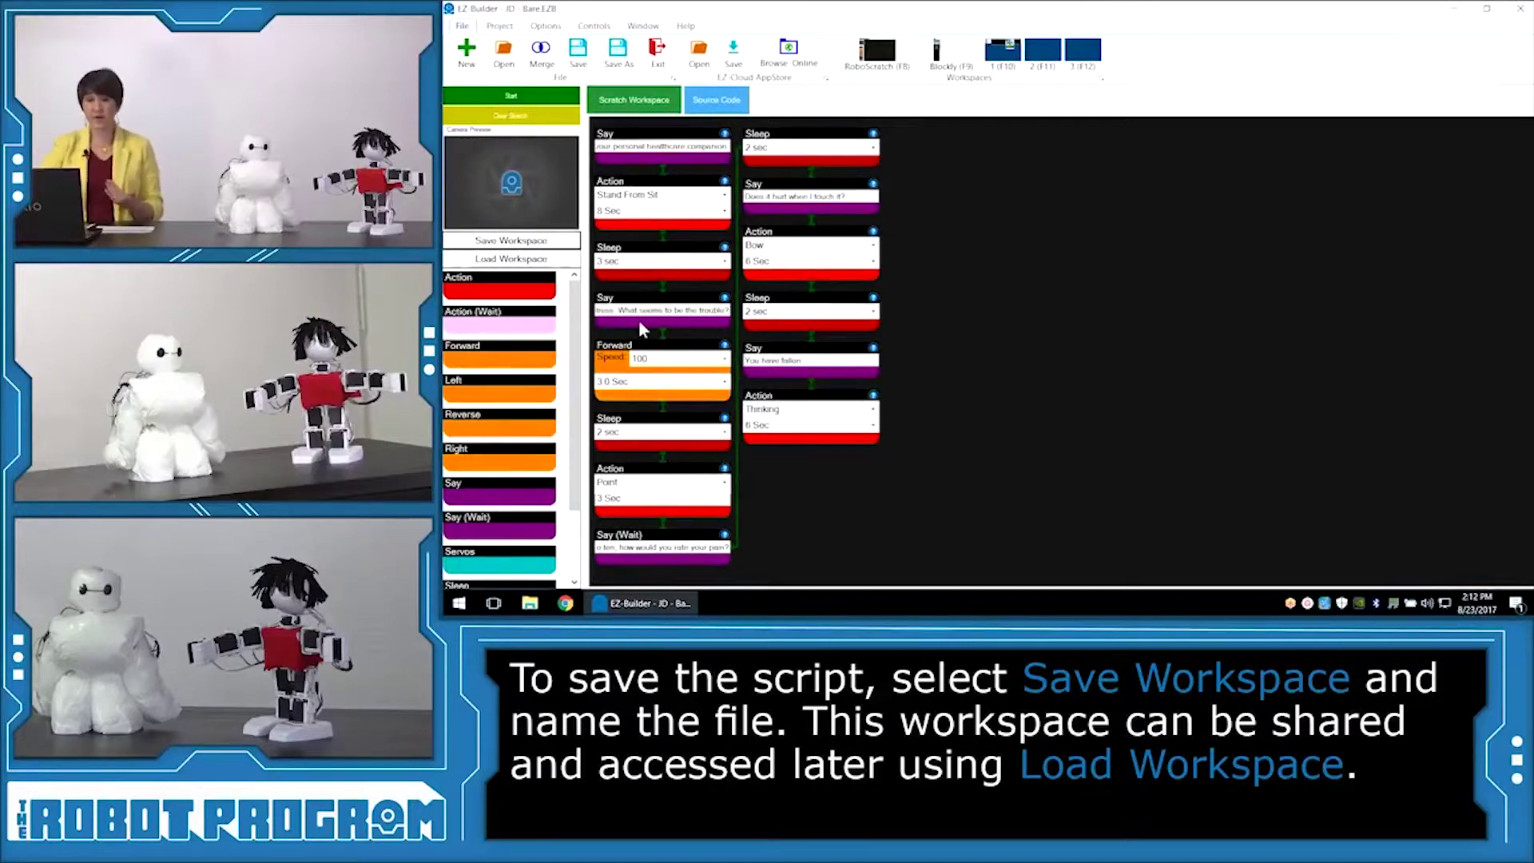
Clear every block from the canvas, then reload the Baymaxscript.roboscratch workspace
left_click(480, 118)
left_click(970, 351)
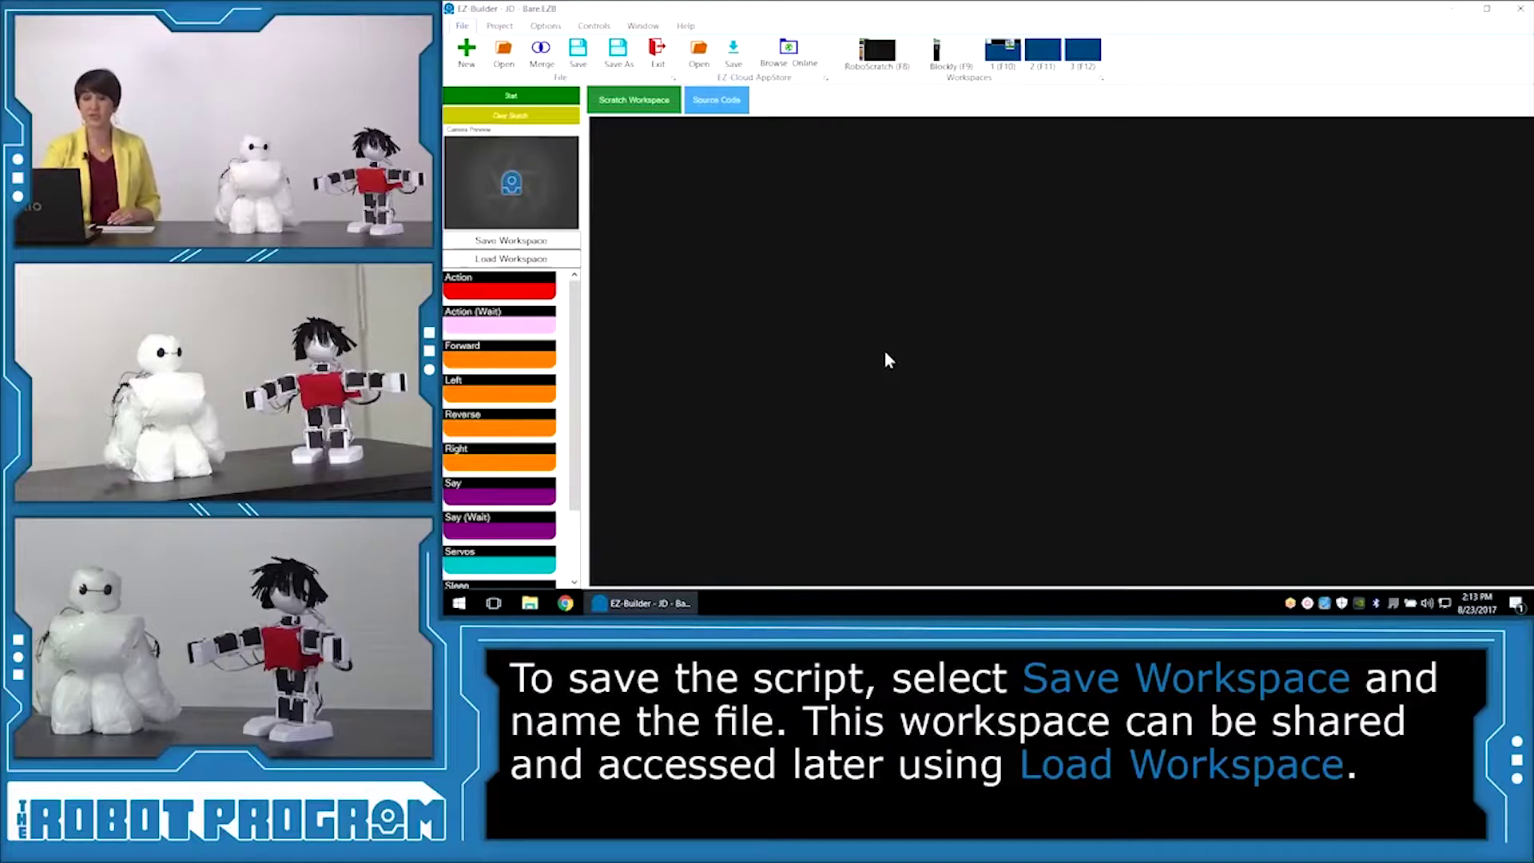
left_click(512, 259)
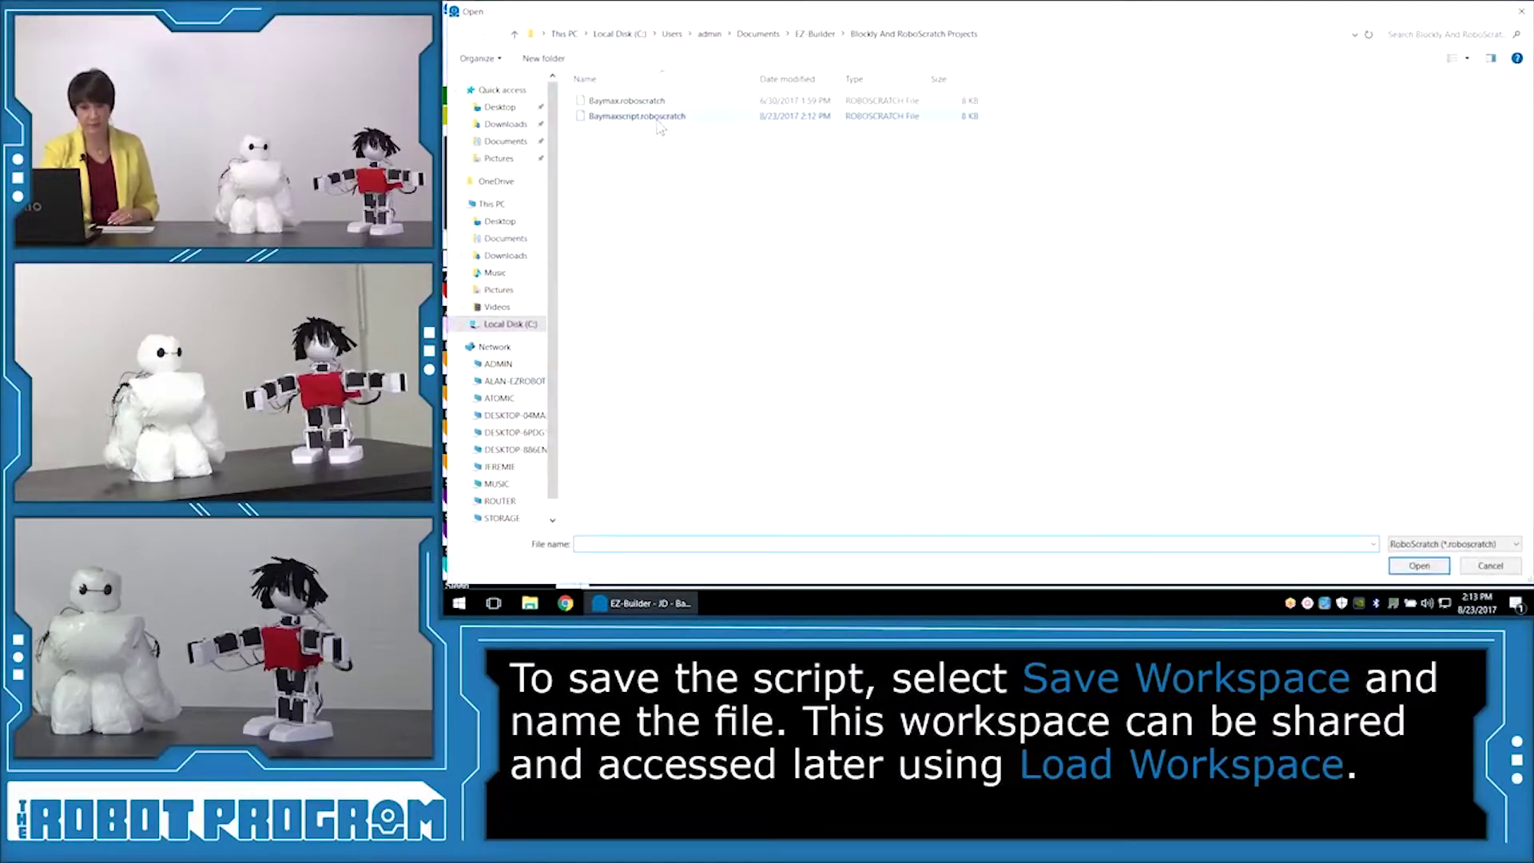
left_click(659, 116)
left_click(1418, 566)
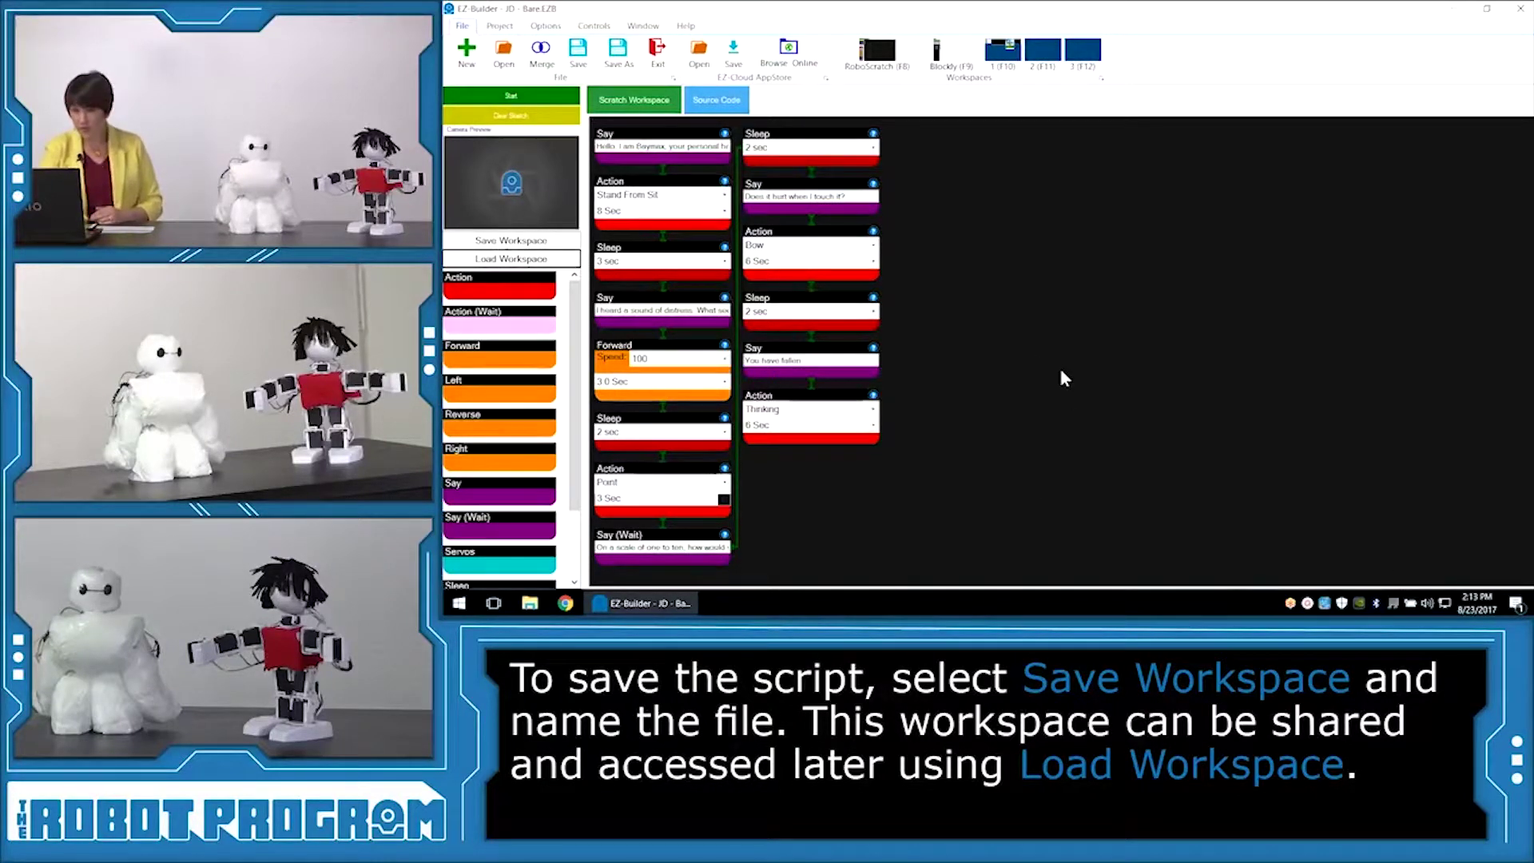
Wipe the Baymax blocks and begin the second robot's script with a Say block
left_click(536, 115)
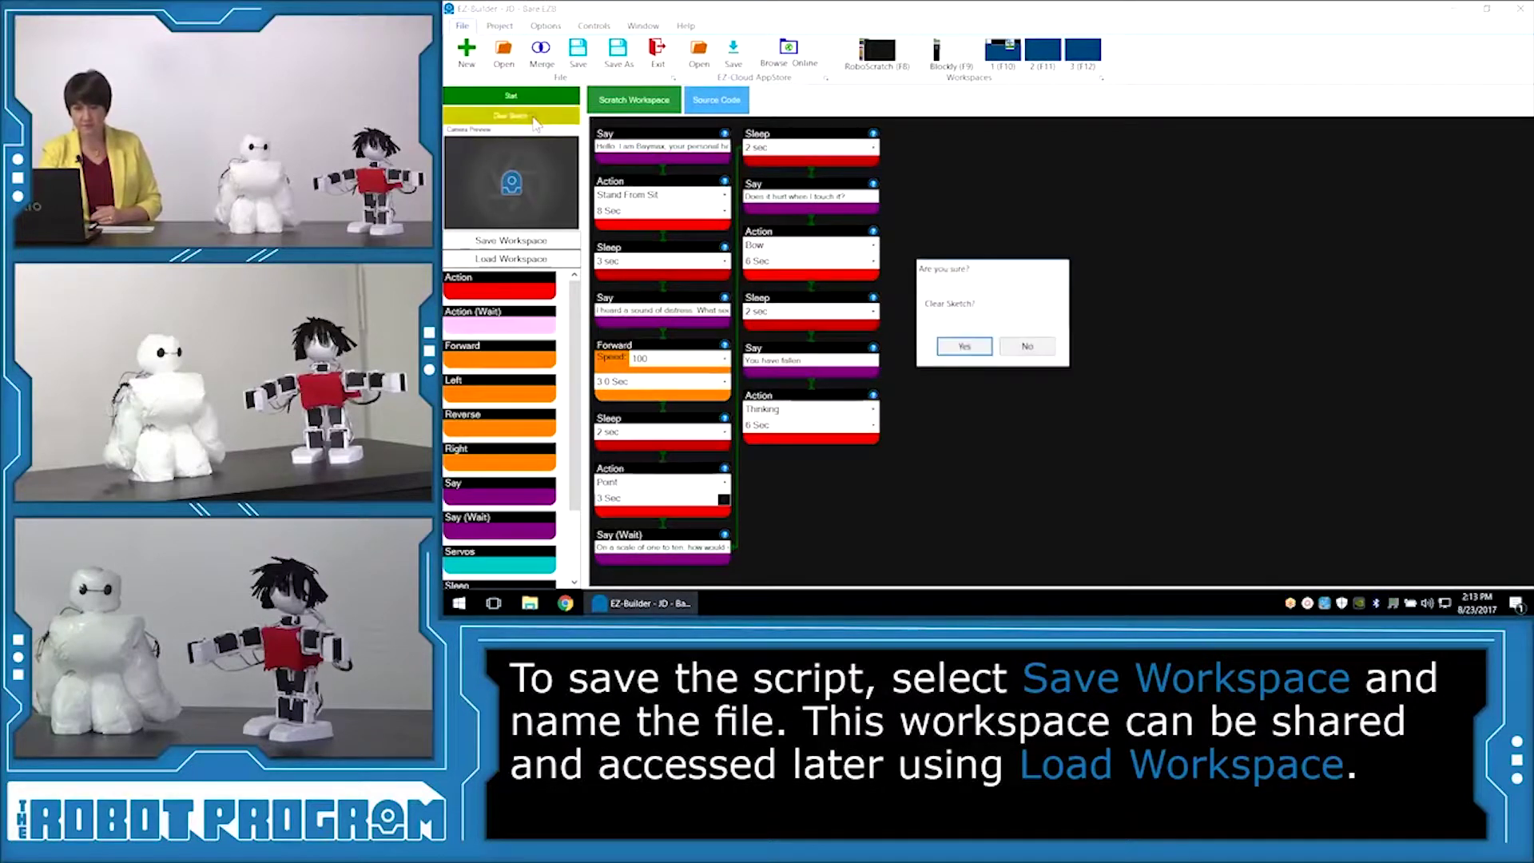
left_click(964, 347)
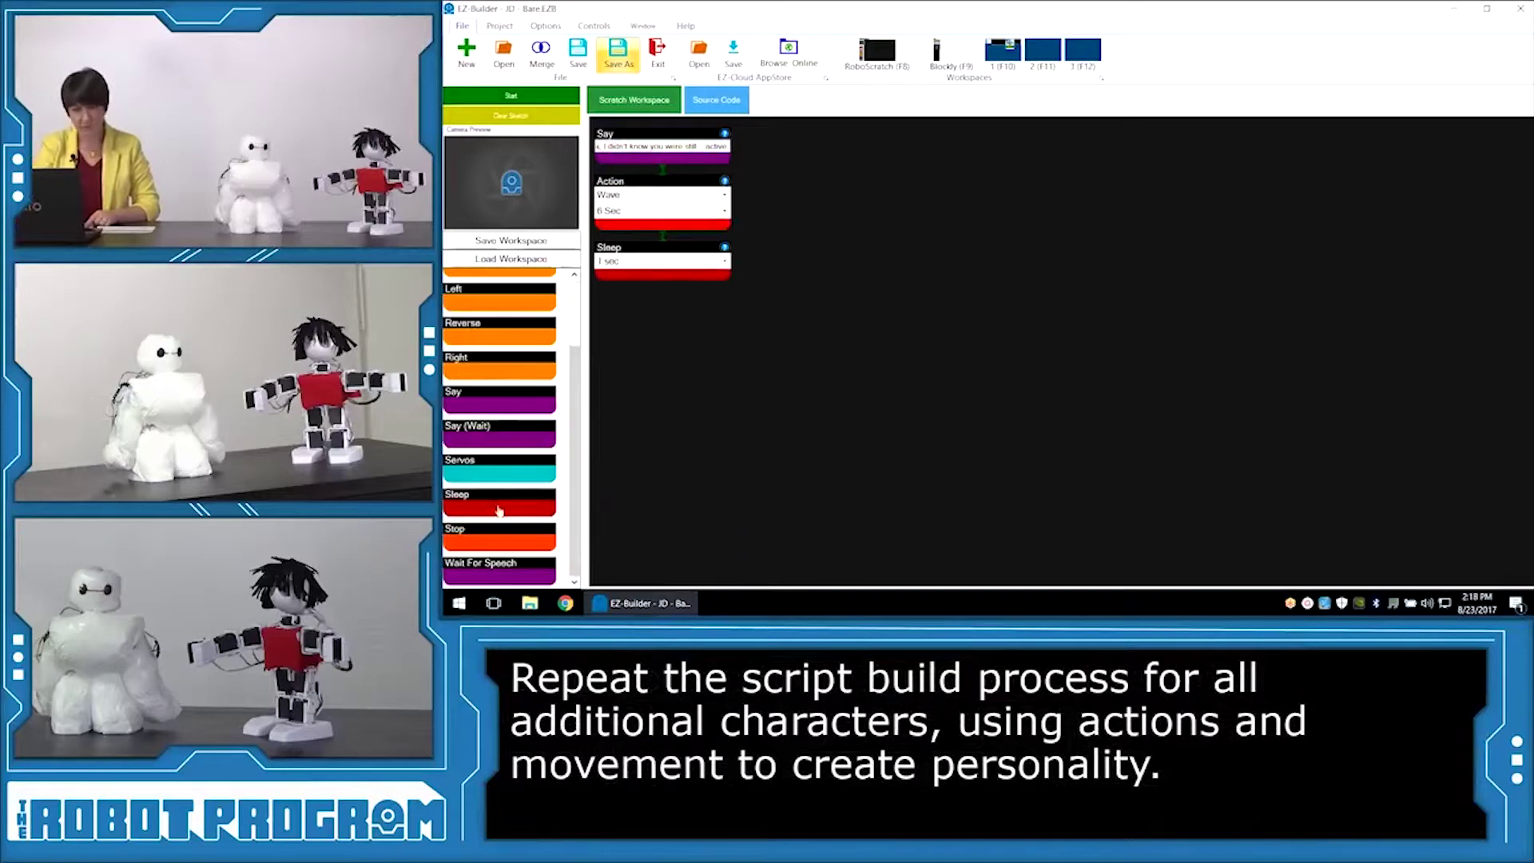
left_click_drag(482, 405, 651, 491)
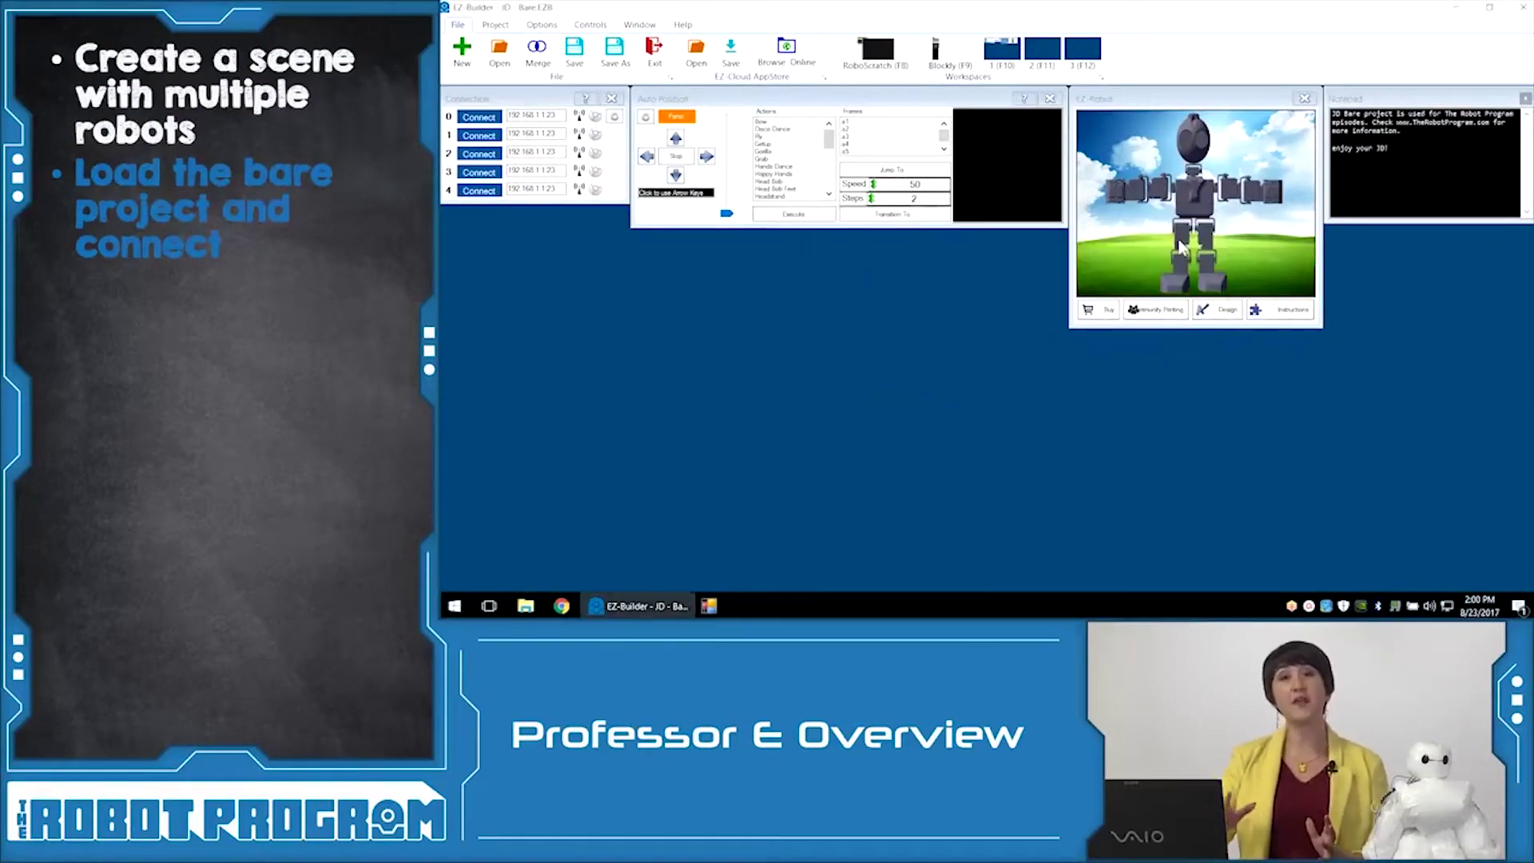
Switch to the RoboScratch (F8) workspace to show the empty script area
left_click(887, 60)
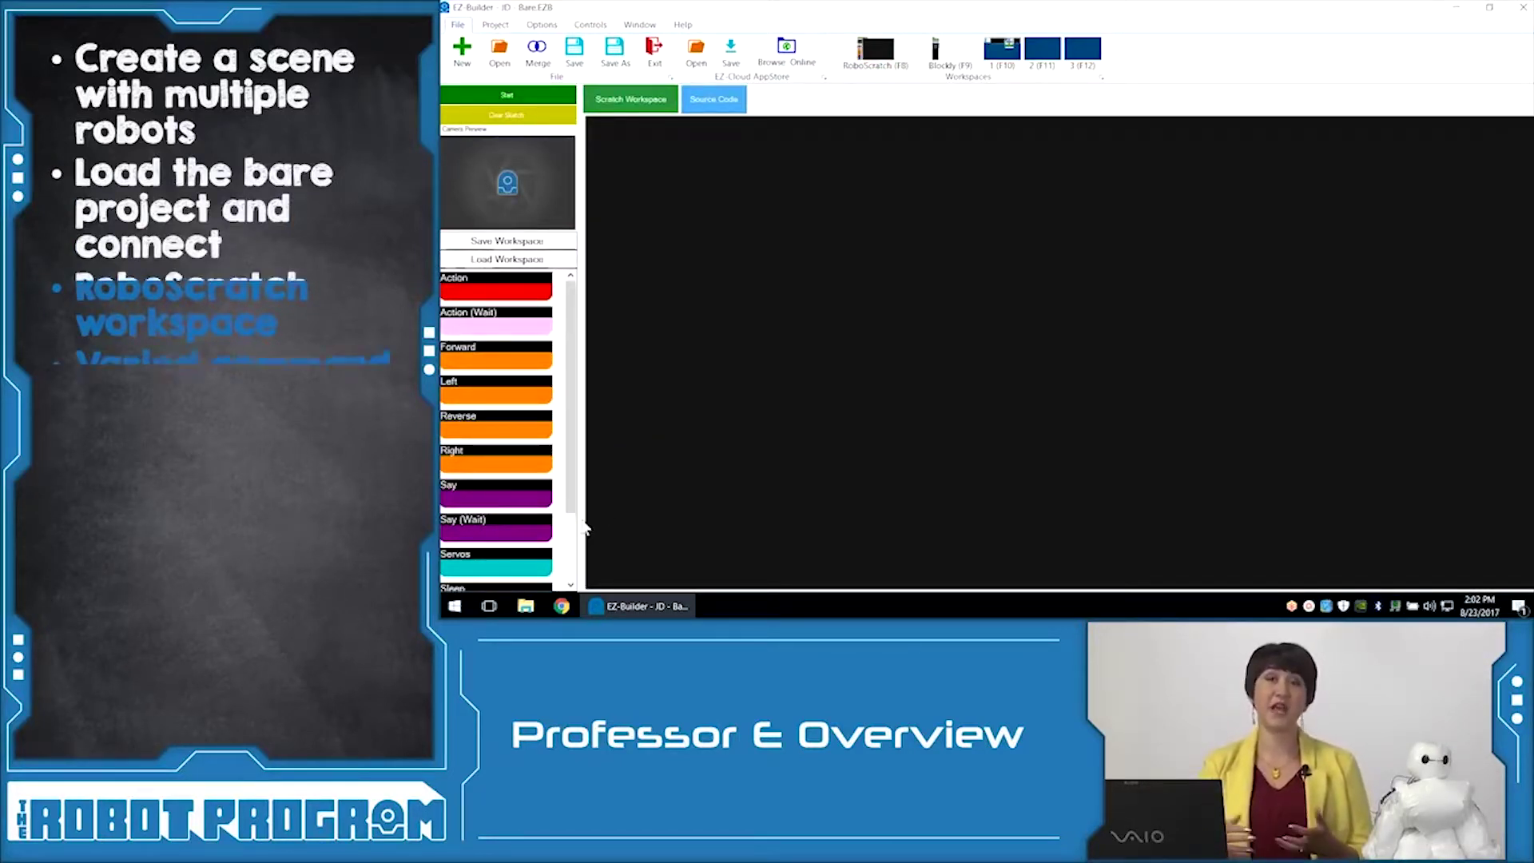
scroll(587, 528, "down", 5)
scroll(589, 396, "up", 5)
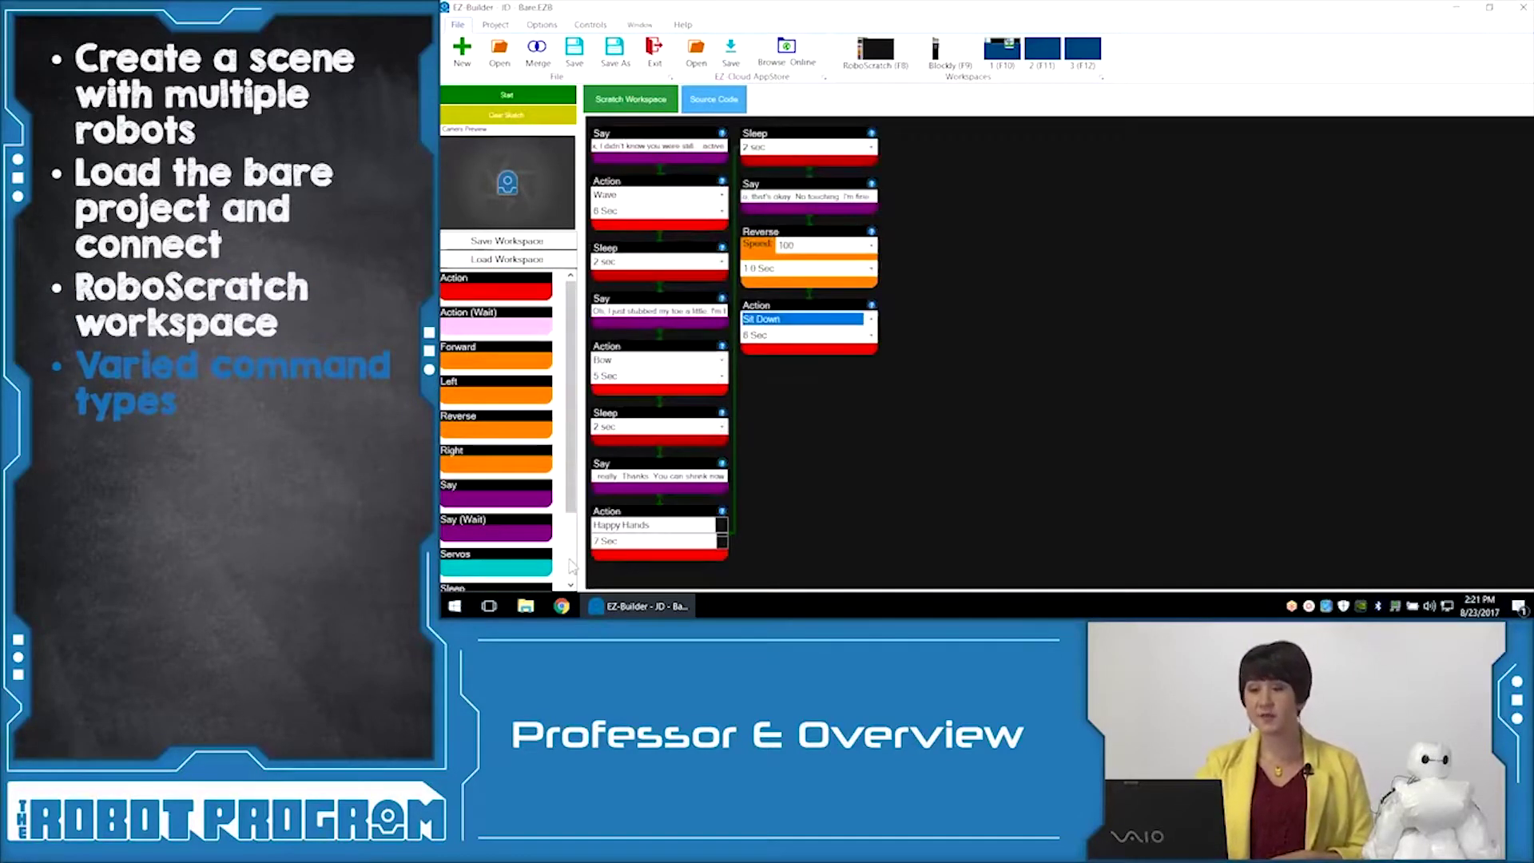
Place a Sleep block under the Sit Down action with its duration set to 2 sec
left_click(572, 565)
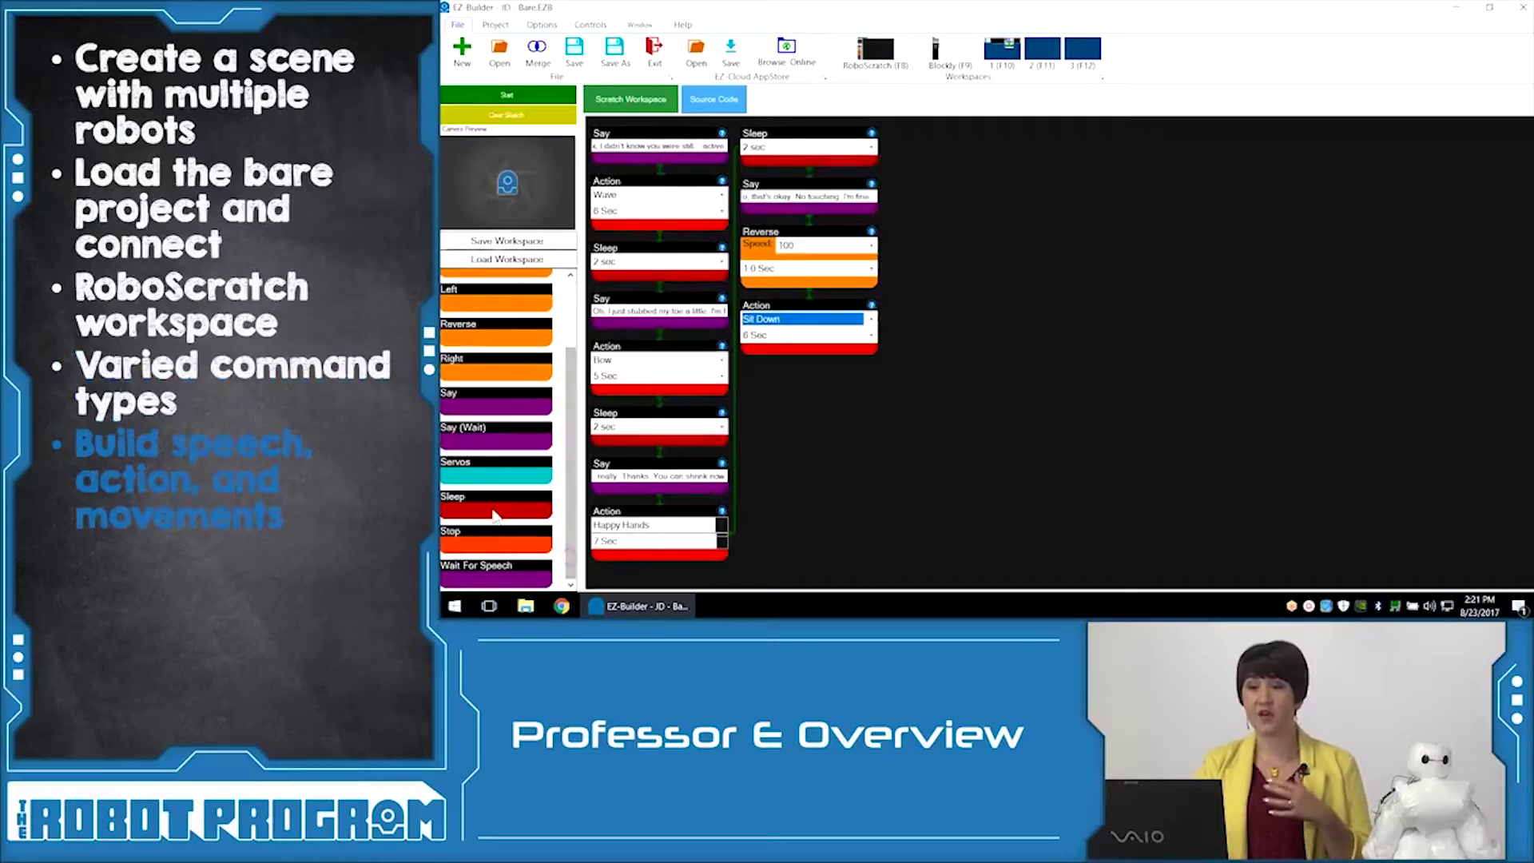
left_click(495, 513)
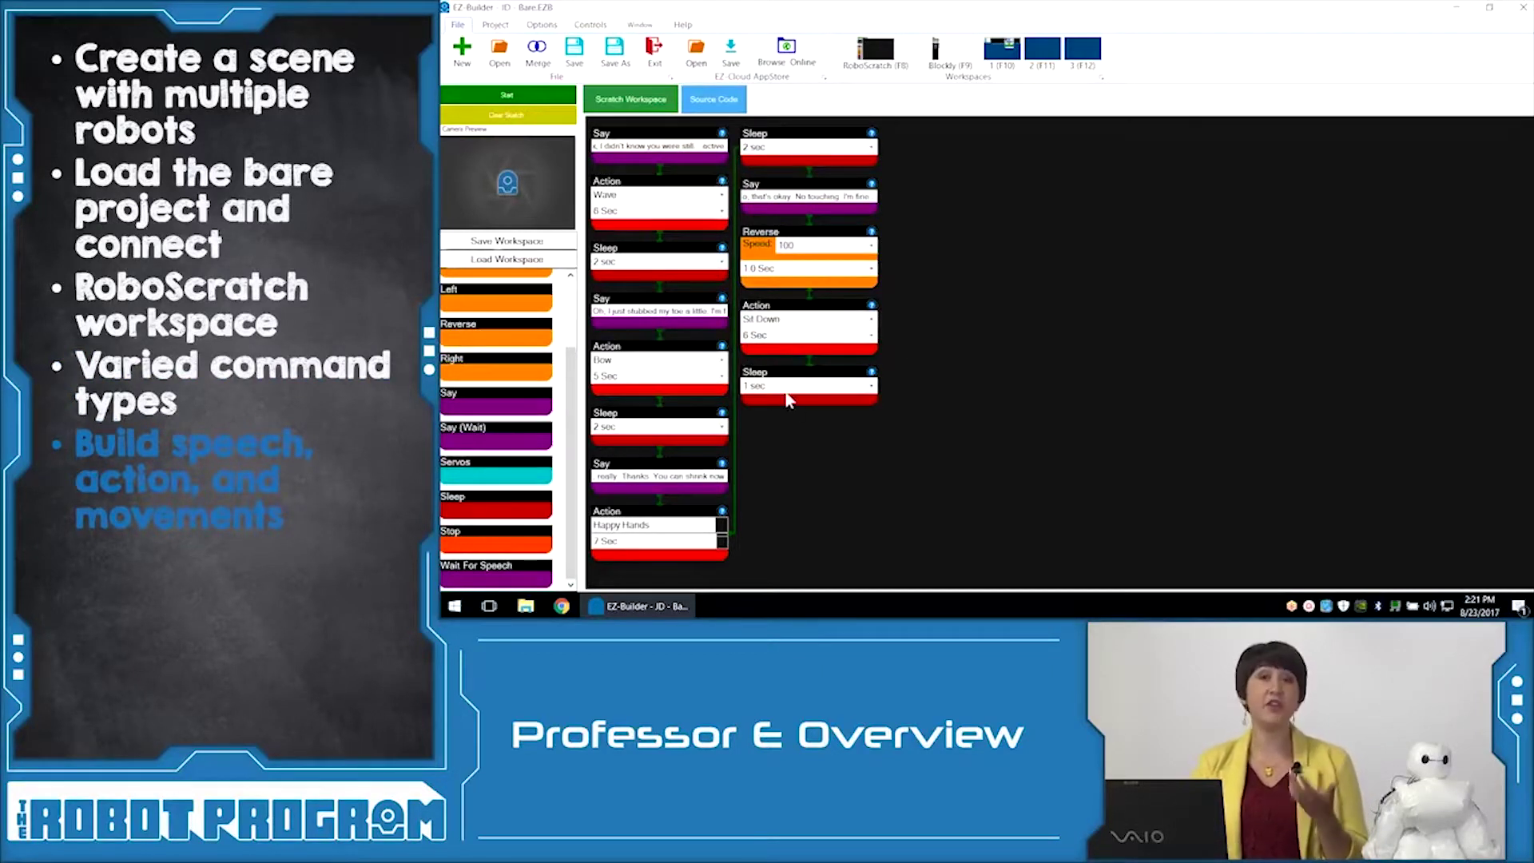
left_click(809, 386)
left_click(758, 50)
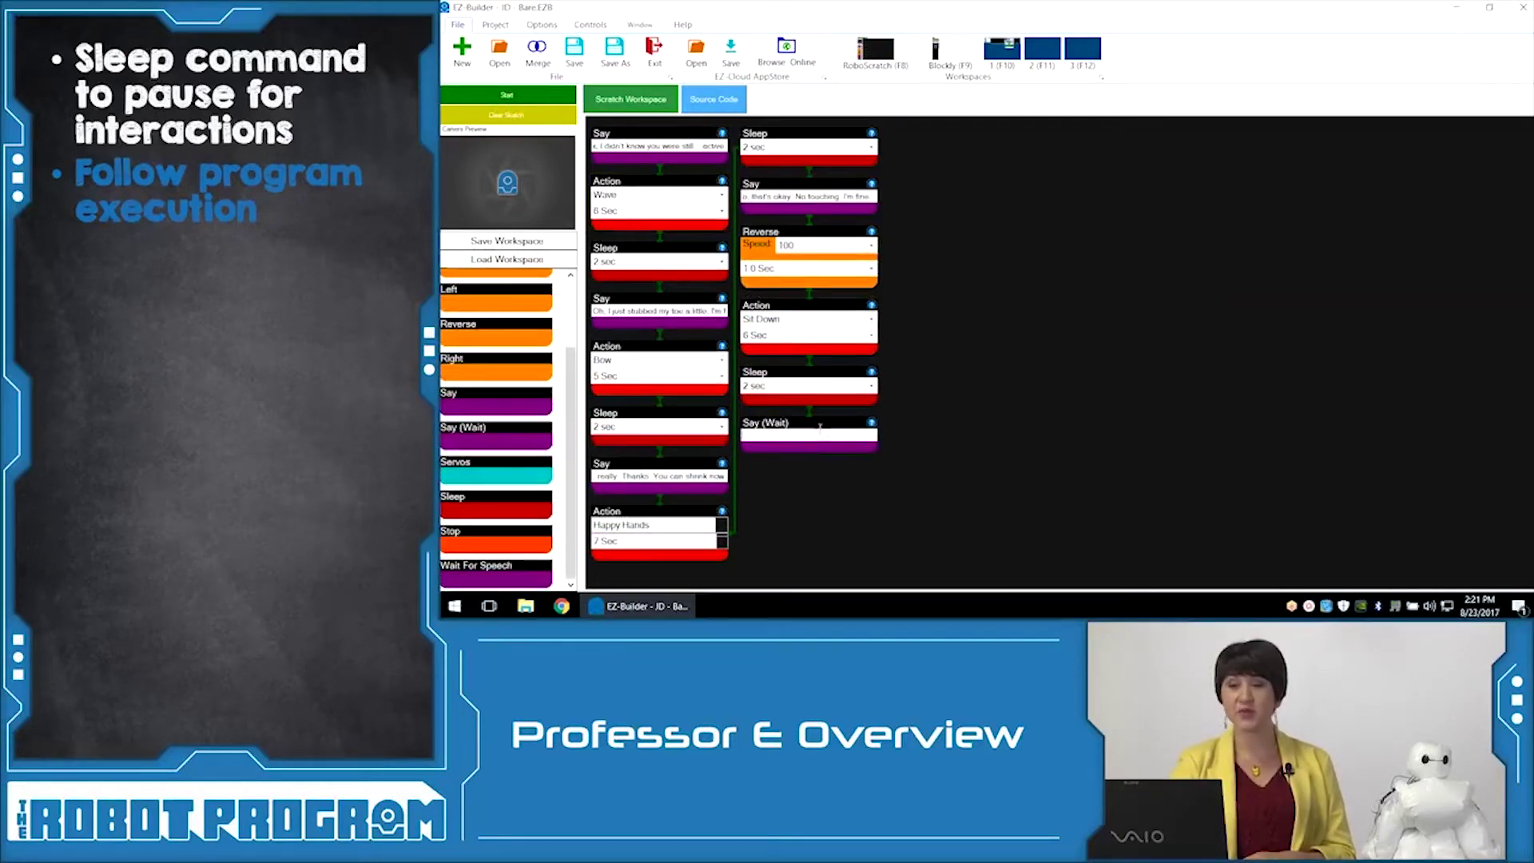
type("nk")
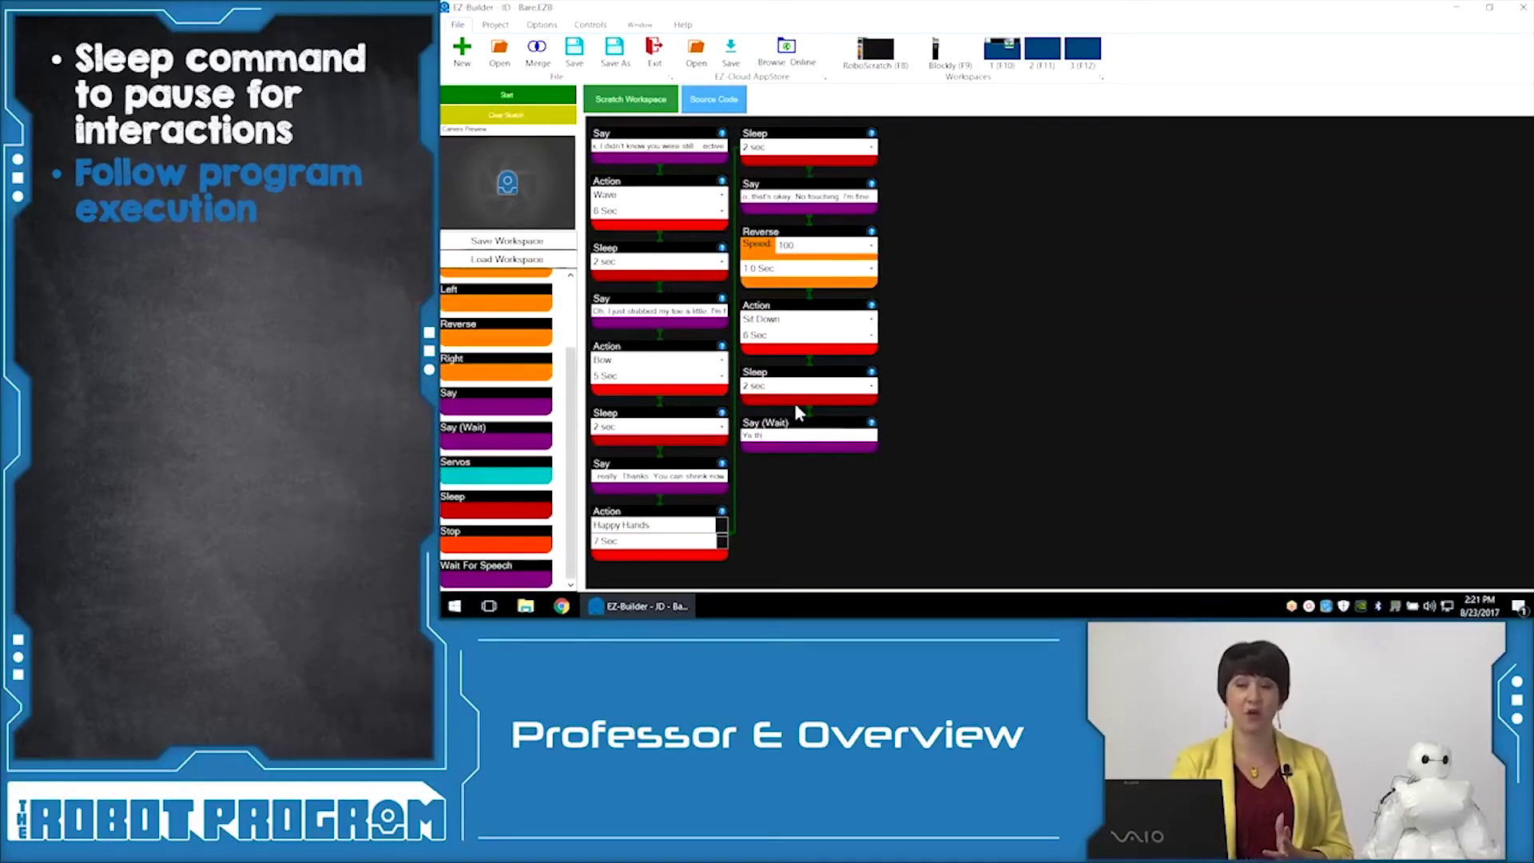
type("?")
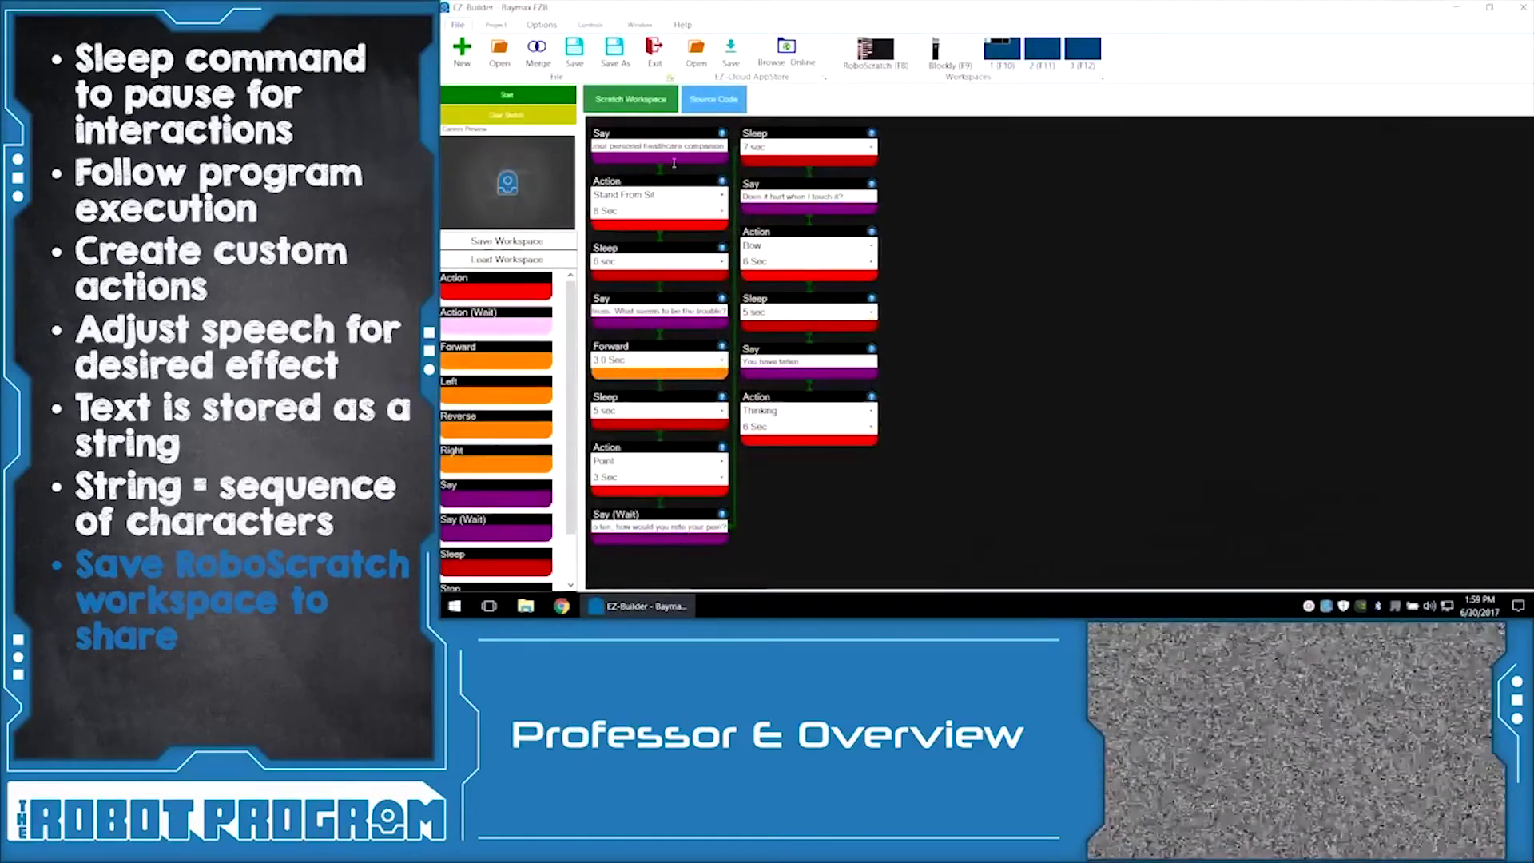
Save the RoboScratch workspace under the name Baymax.roboscratch
left_click(506, 240)
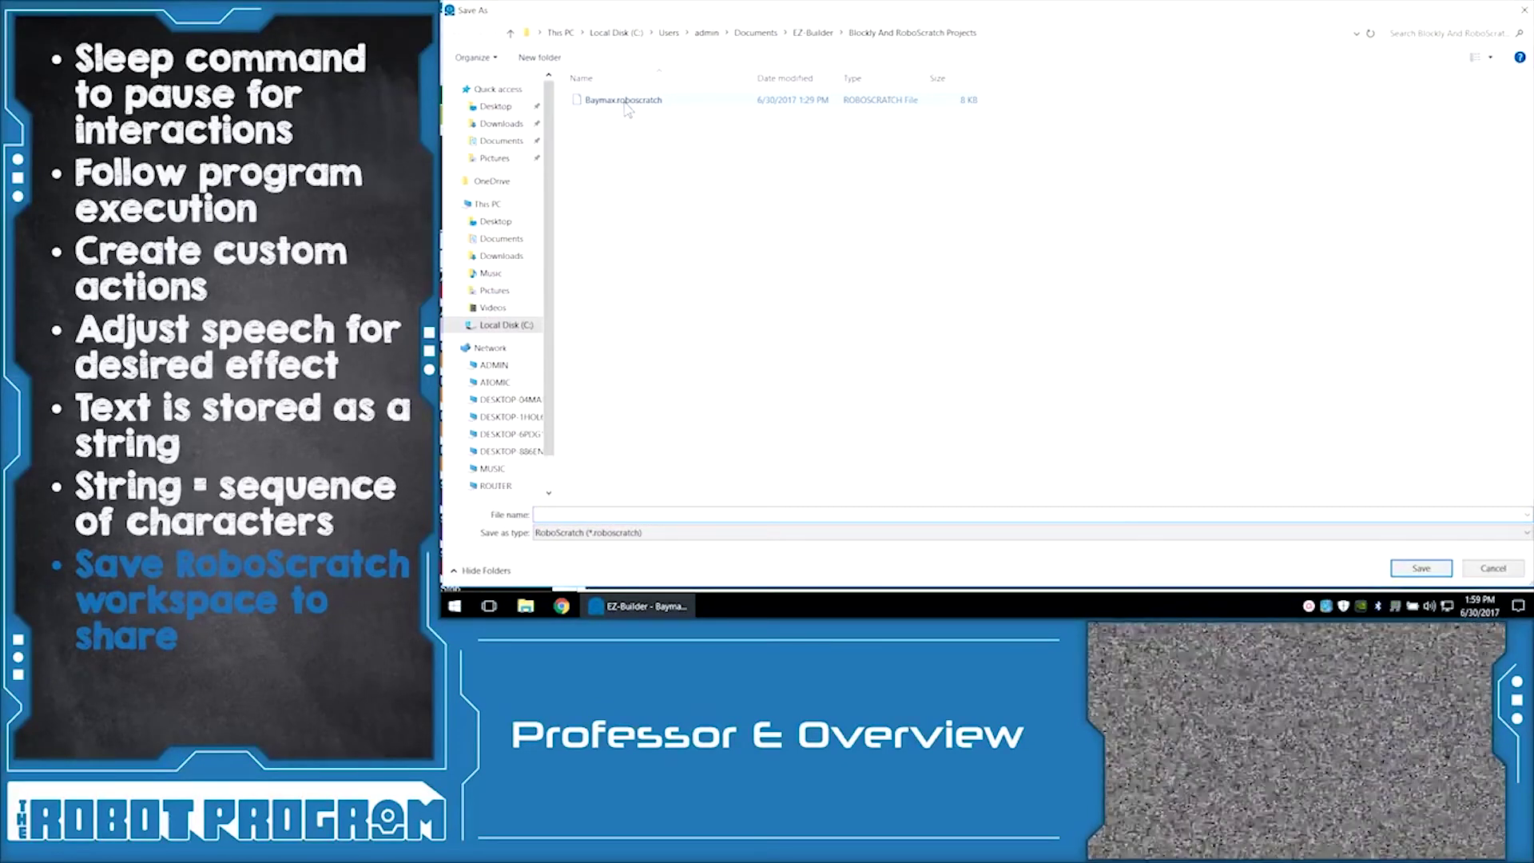
left_click(625, 100)
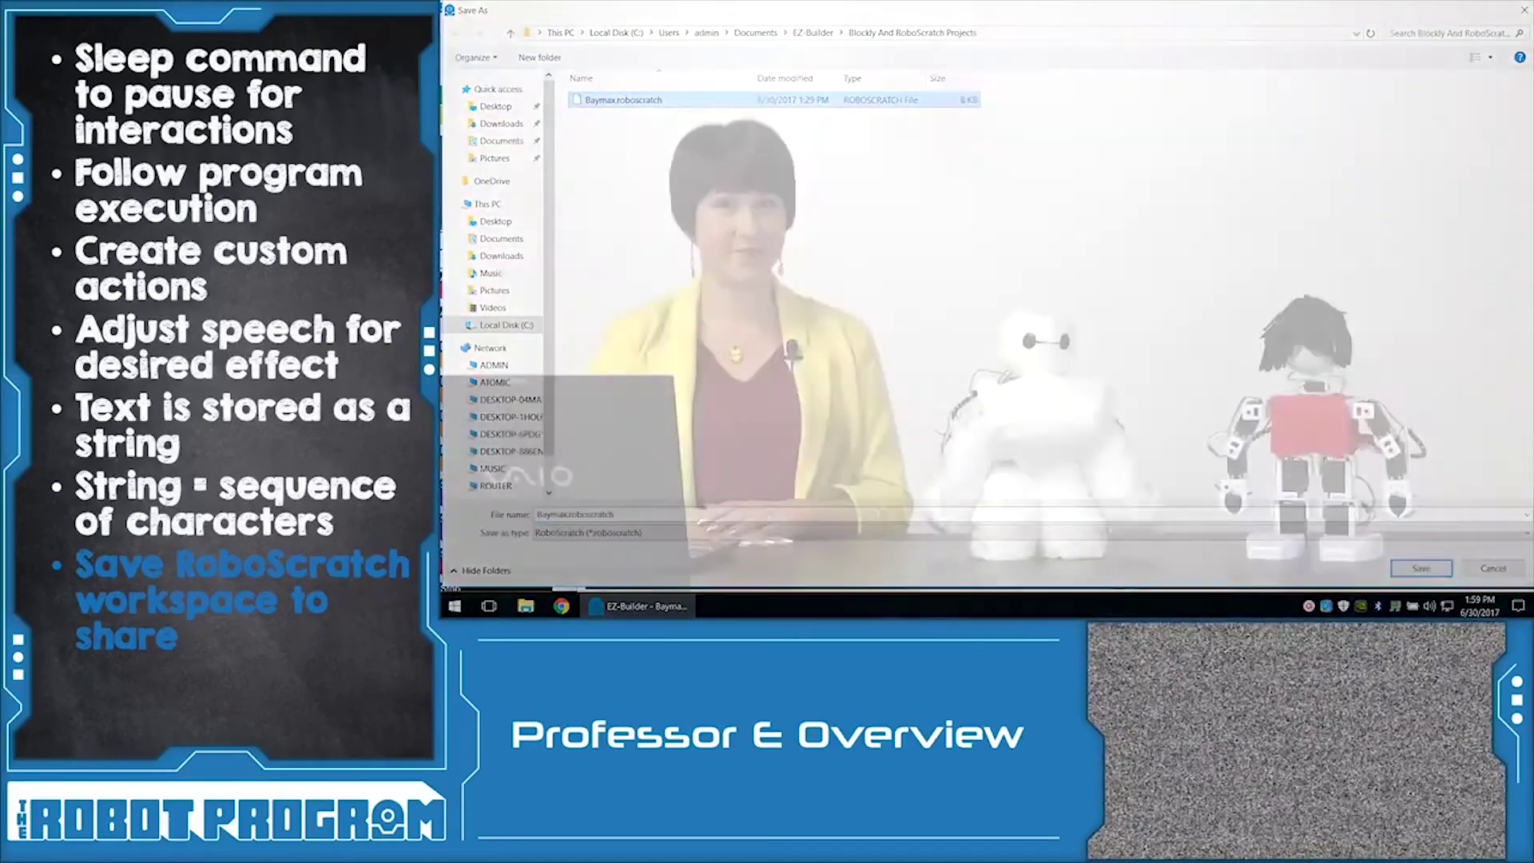